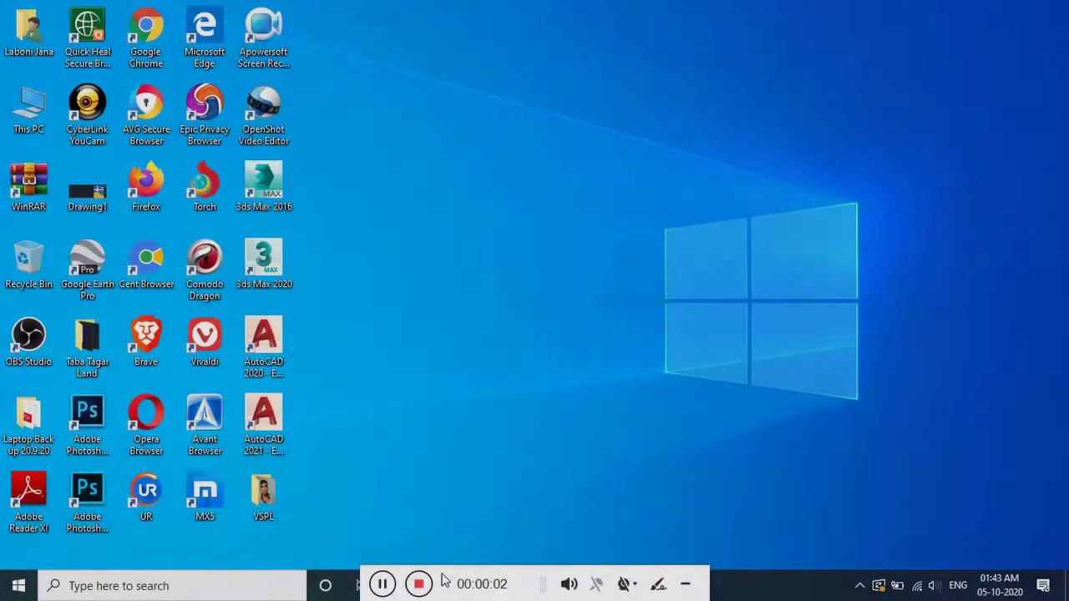
# Restore the AutoCAD 2021 Drawing1 window from the Windows taskbar
pyautogui.moveTo(442, 581); pyautogui.dragTo(590, 592)
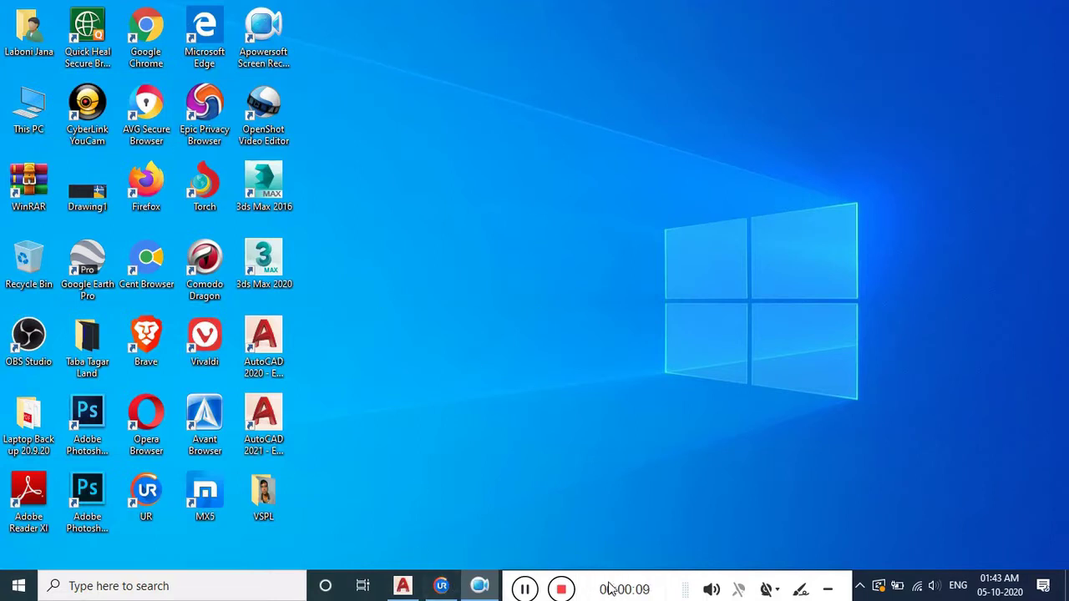
pyautogui.click(480, 587)
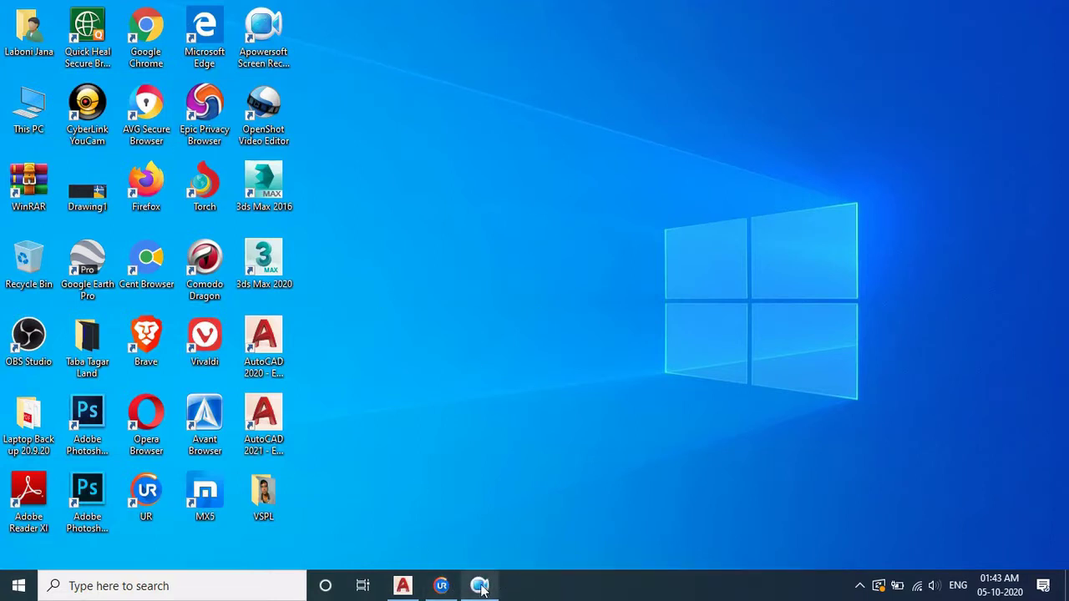
pyautogui.click(480, 586)
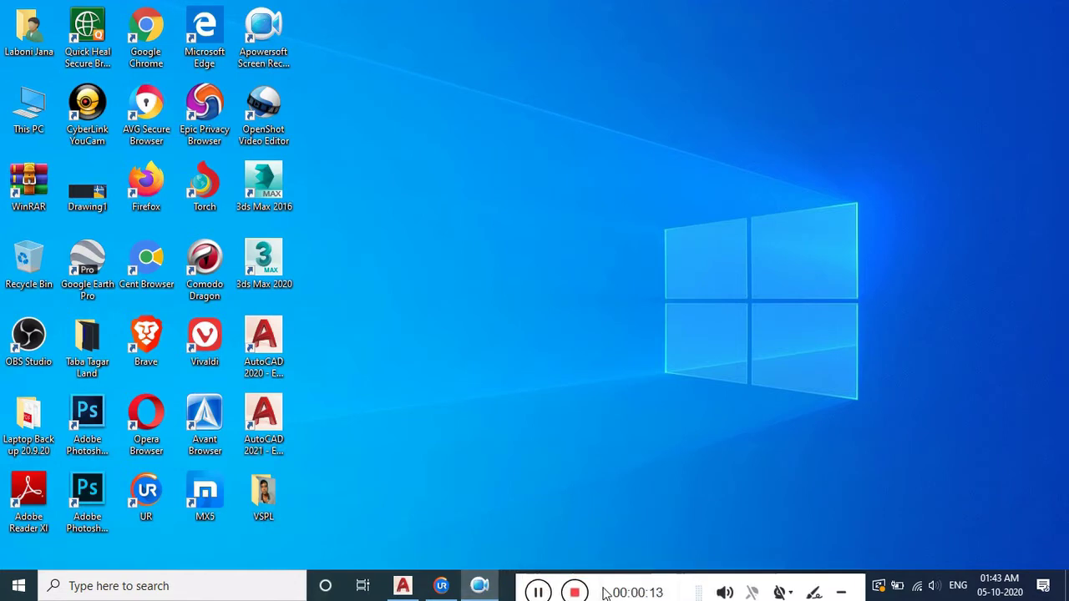
pyautogui.moveTo(588, 585); pyautogui.dragTo(592, 585)
pyautogui.click(402, 586)
pyautogui.write('pl')
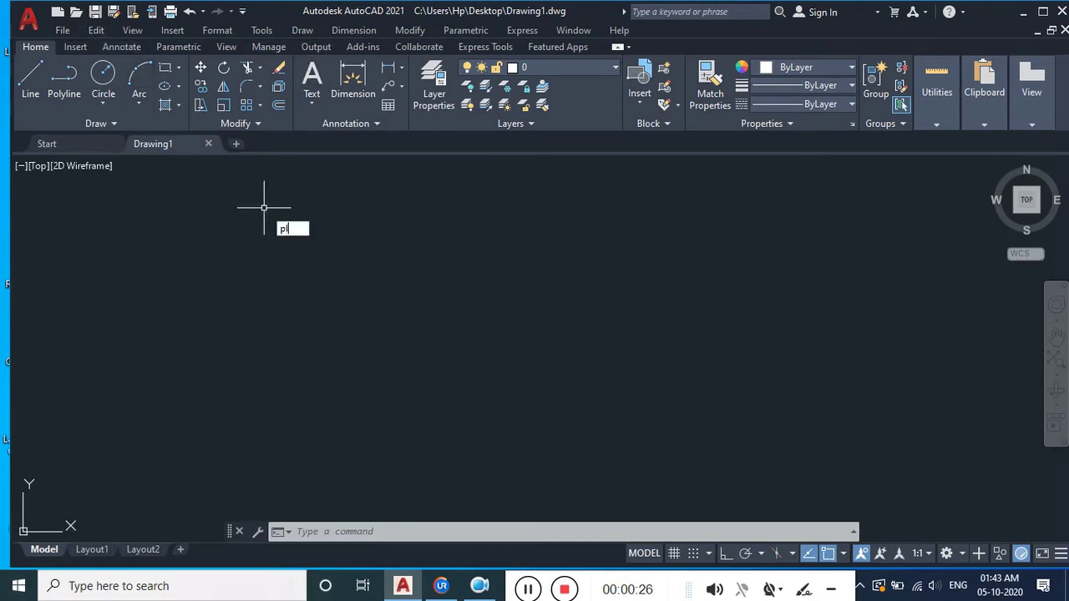
# Start a polyline with a 500 slanted segment, then a 600.5 horizontal segment with Ortho on
pyautogui.press('Return')
pyautogui.click(320, 310)
pyautogui.write('500')
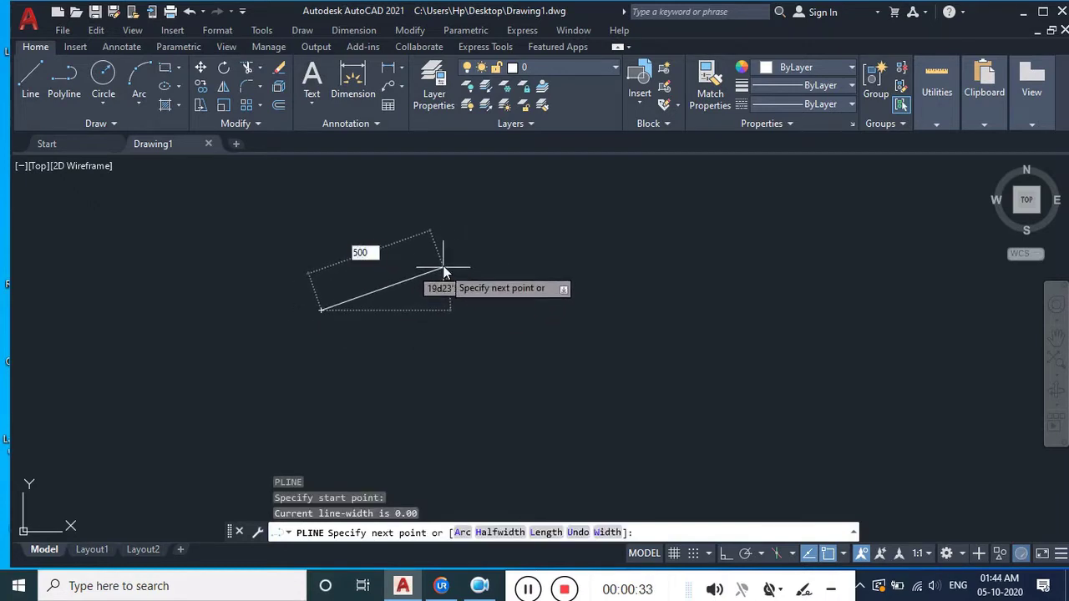
pyautogui.press('Return')
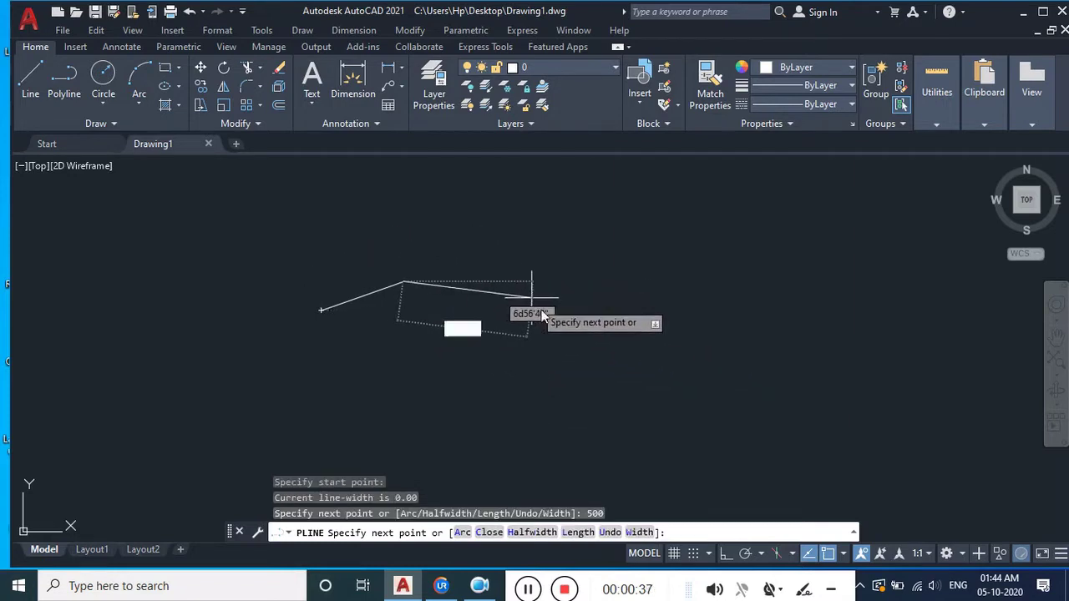
pyautogui.click(726, 553)
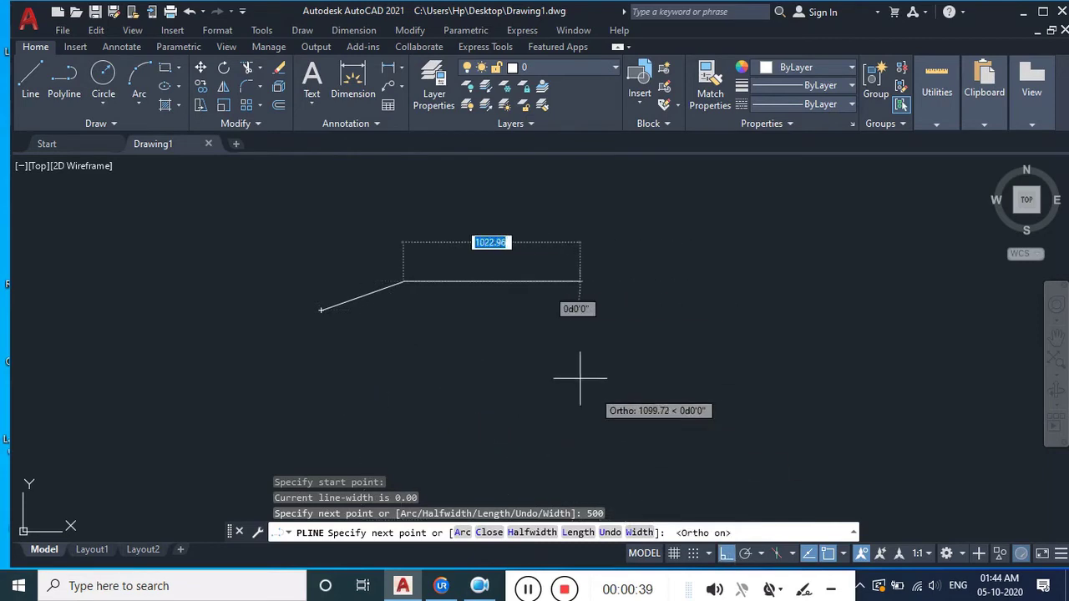
pyautogui.scroll(2, 509, 288)
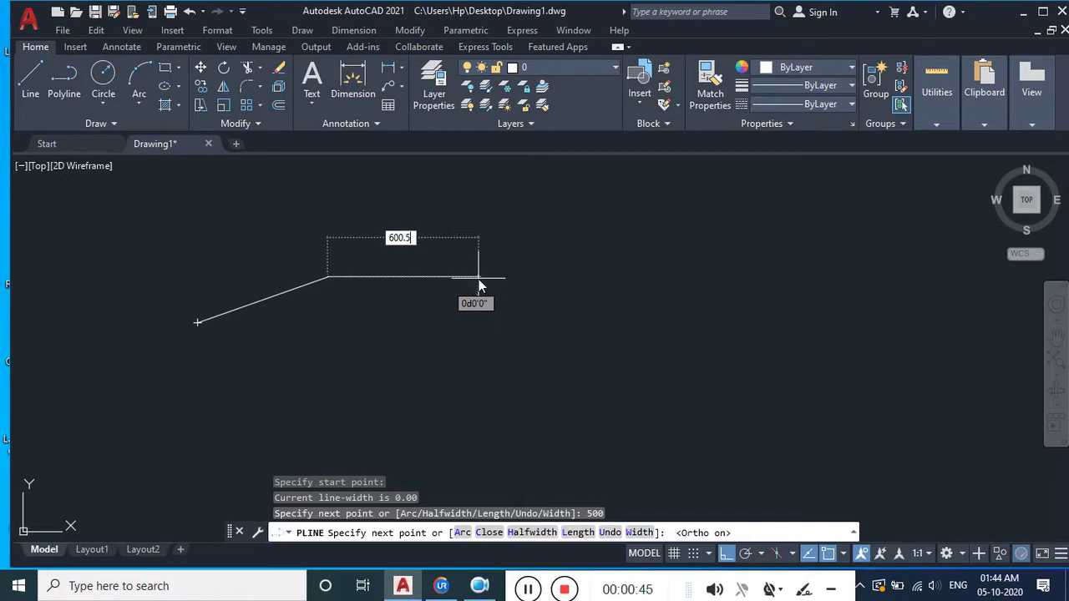
pyautogui.press('Return')
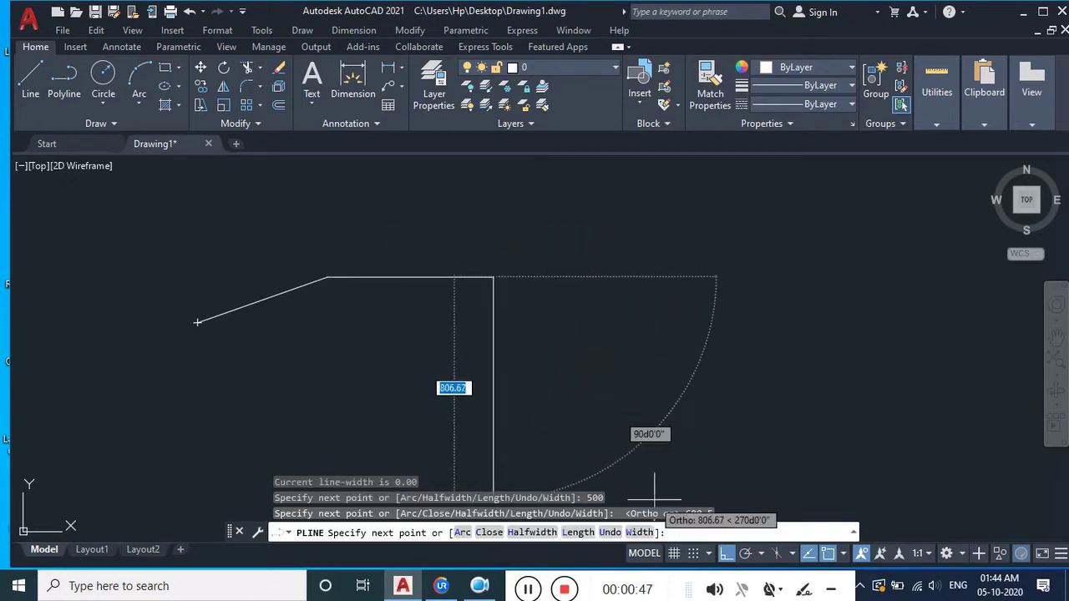
# With Ortho off, add the 400.6 rising segment and finish the polyline
pyautogui.click(726, 554)
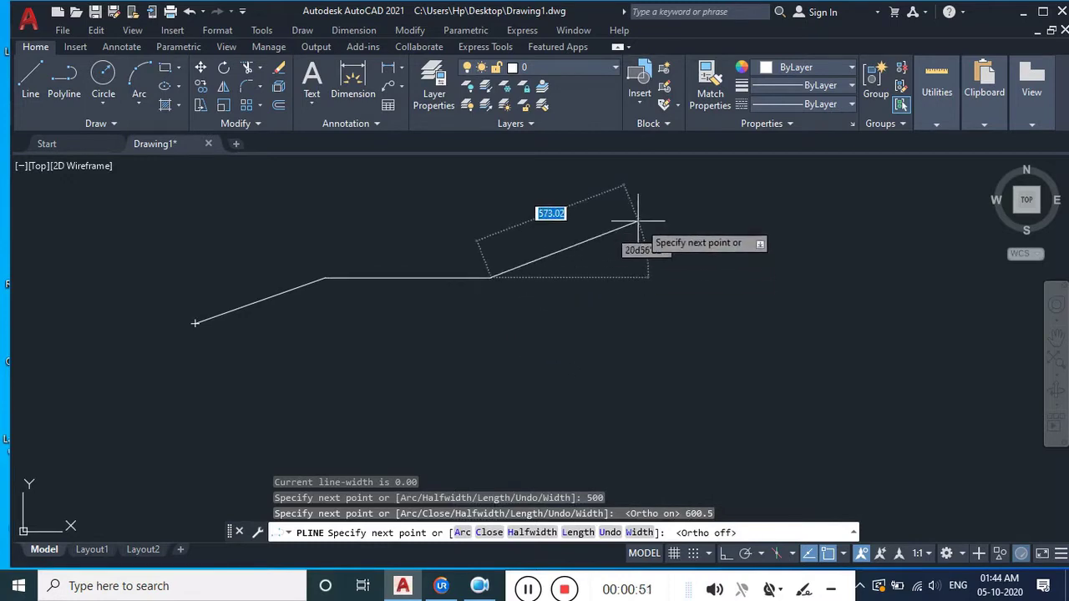
pyautogui.moveTo(638, 221)
pyautogui.mouseDown(button='middle')
pyautogui.moveTo(612, 306)
pyautogui.moveTo(603, 289)
pyautogui.mouseUp(button='middle')
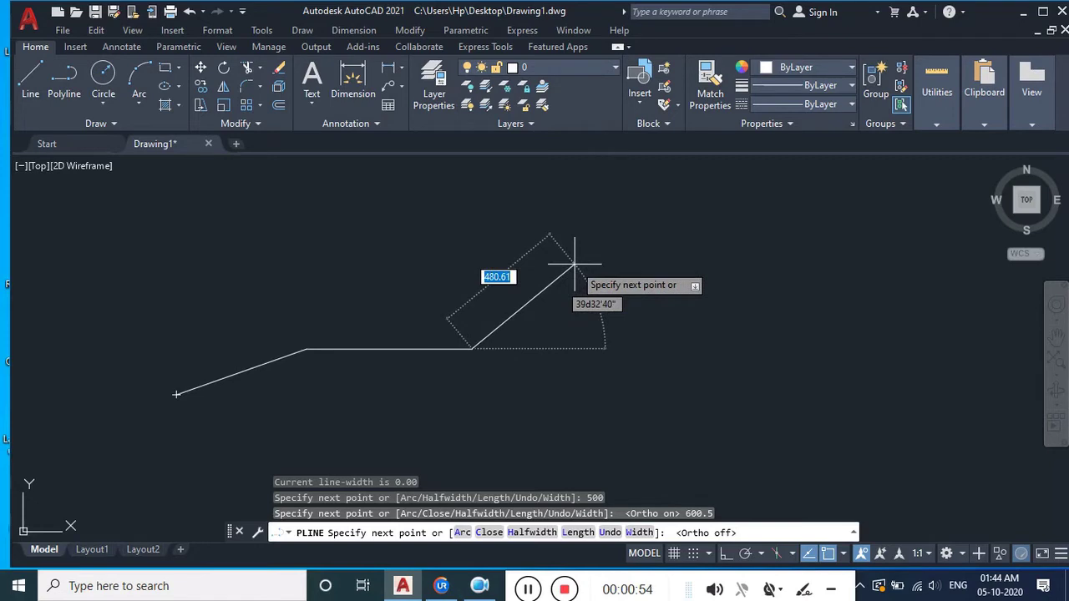
pyautogui.write('00')
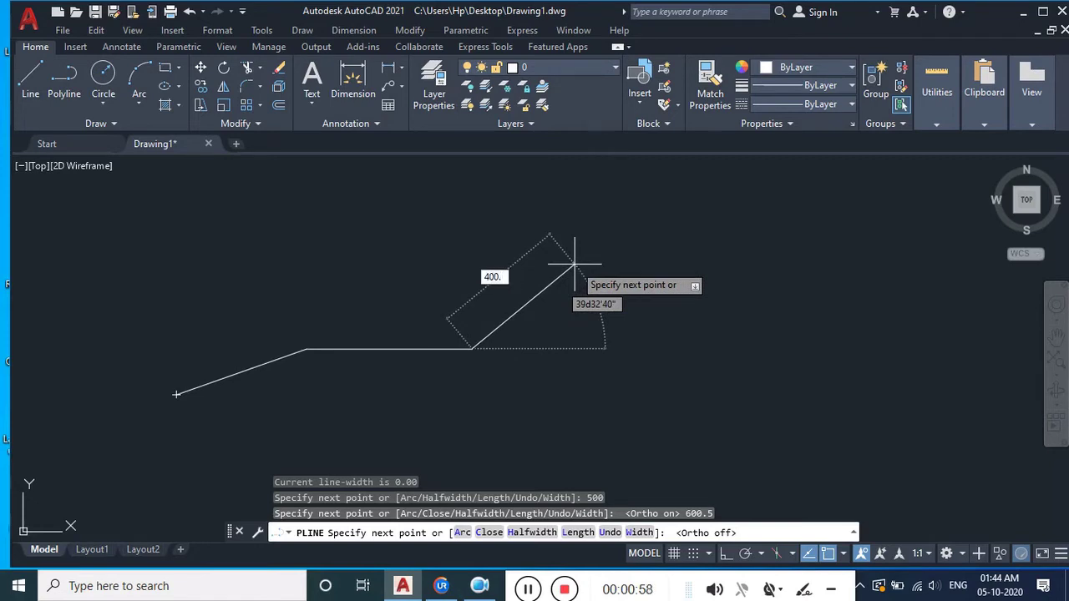
pyautogui.press('Return')
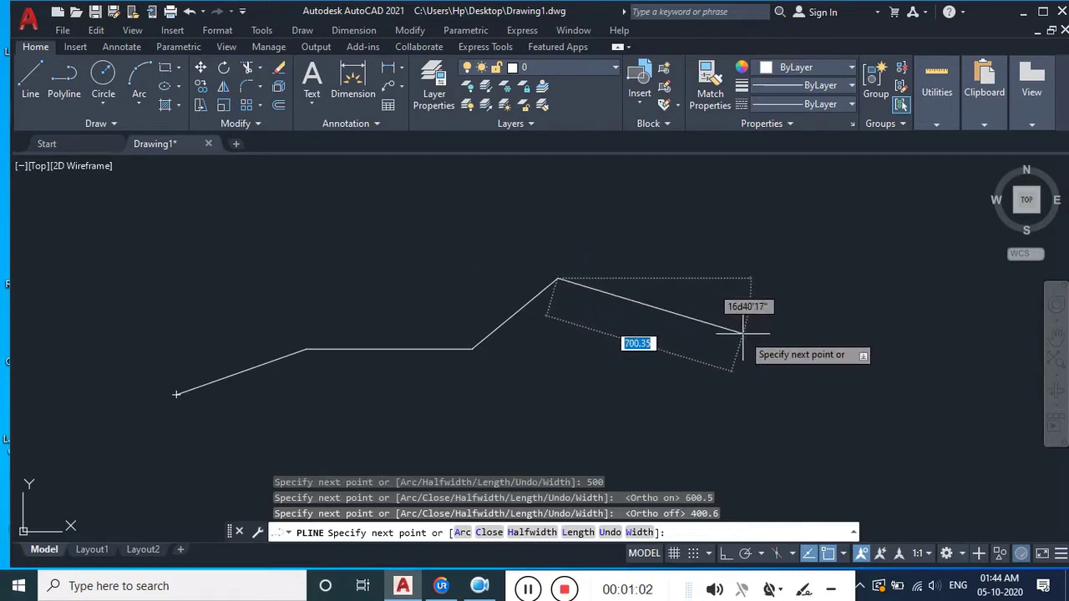
pyautogui.moveTo(744, 333); pyautogui.dragTo(762, 297, button='middle')
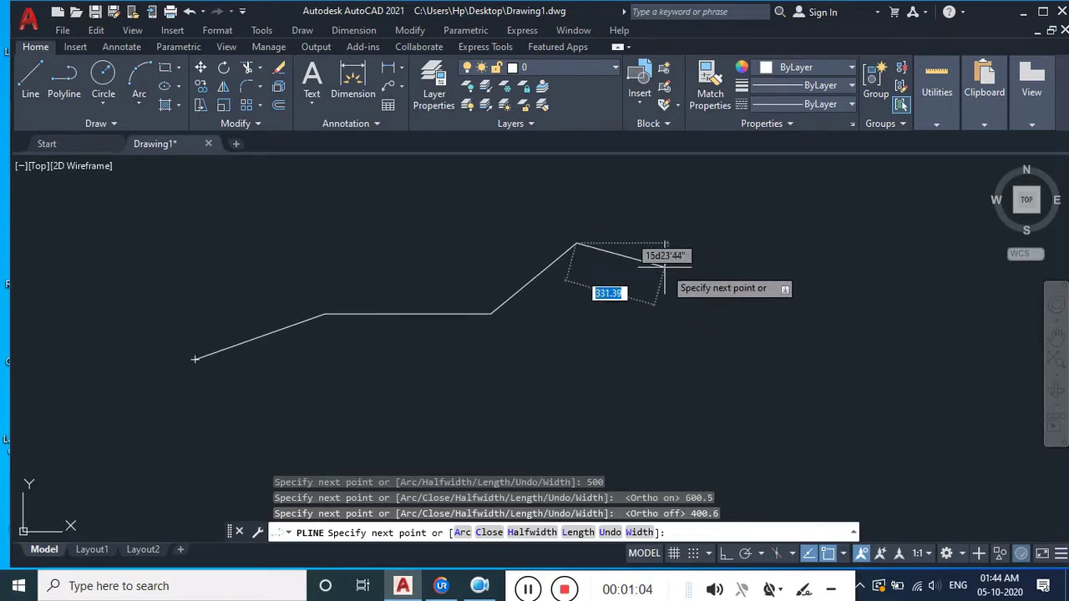
pyautogui.press('Return')
# Confirm the polyline is a single object and center it in the view
pyautogui.moveTo(603, 258); pyautogui.dragTo(689, 263, button='middle')
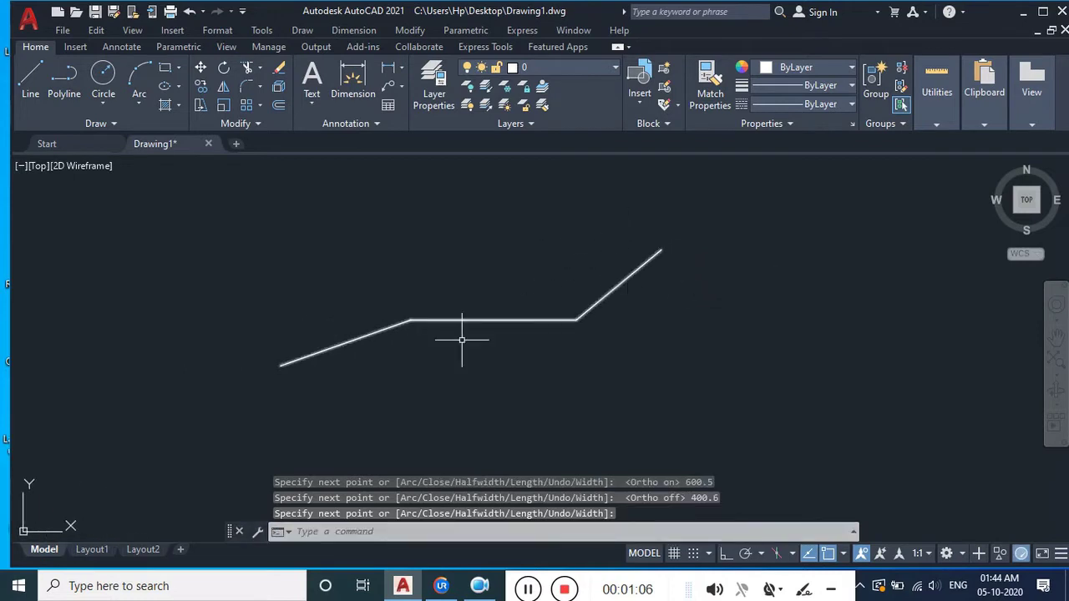
pyautogui.click(383, 331)
pyautogui.press('Escape')
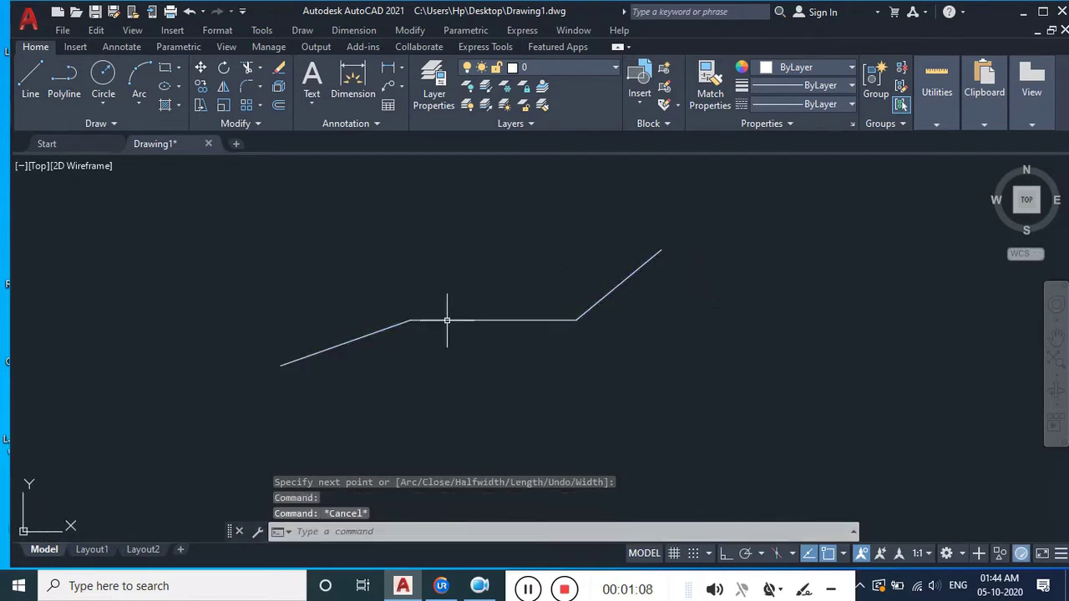
pyautogui.moveTo(447, 320); pyautogui.dragTo(472, 322, button='middle')
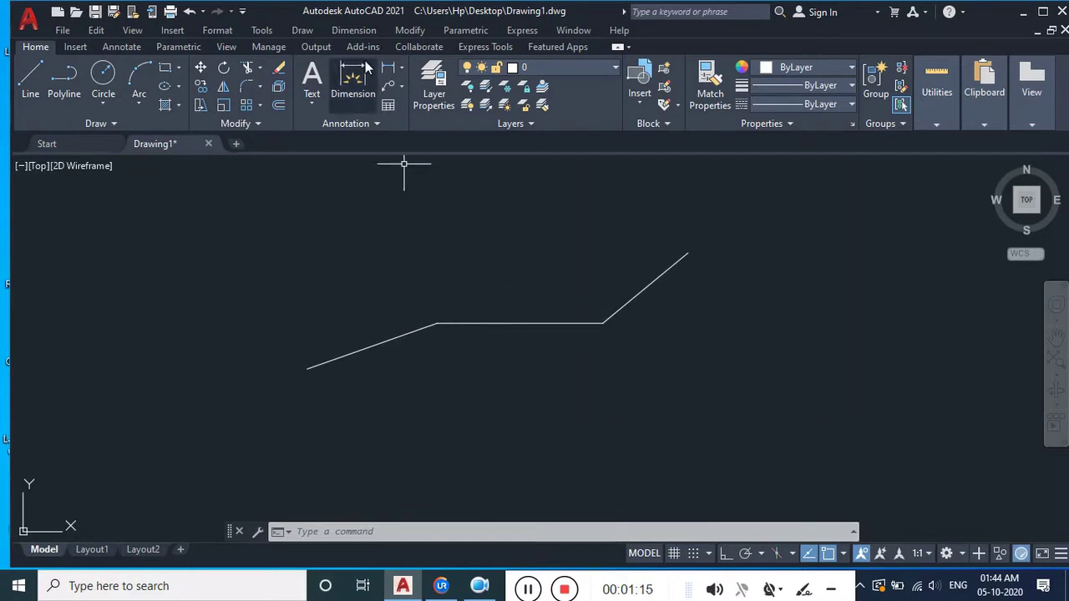
pyautogui.moveTo(423, 343); pyautogui.dragTo(428, 344, button='middle')
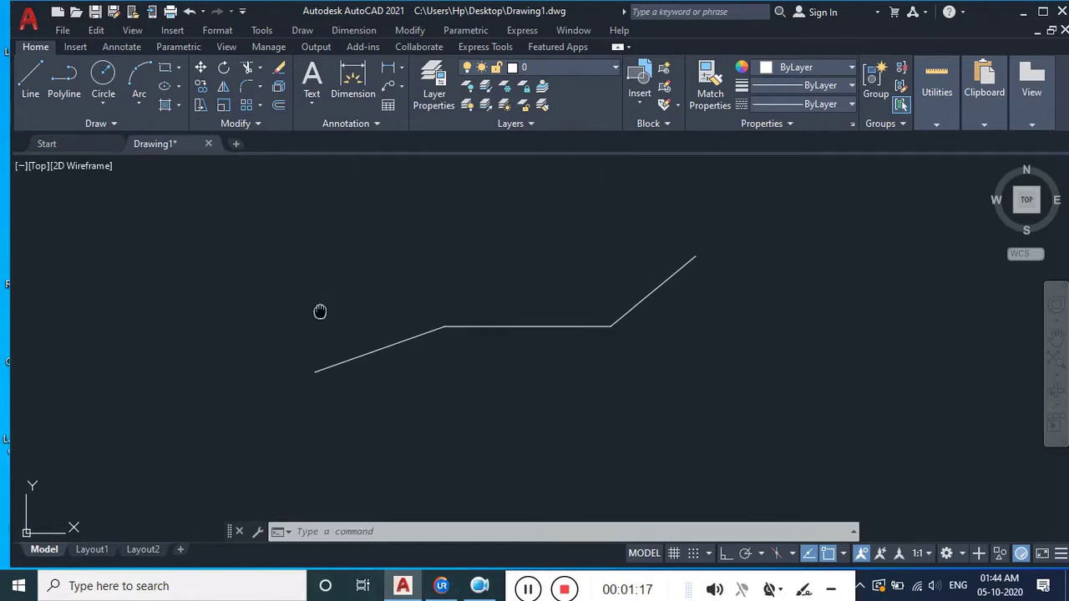
pyautogui.moveTo(320, 310); pyautogui.dragTo(350, 310, button='middle')
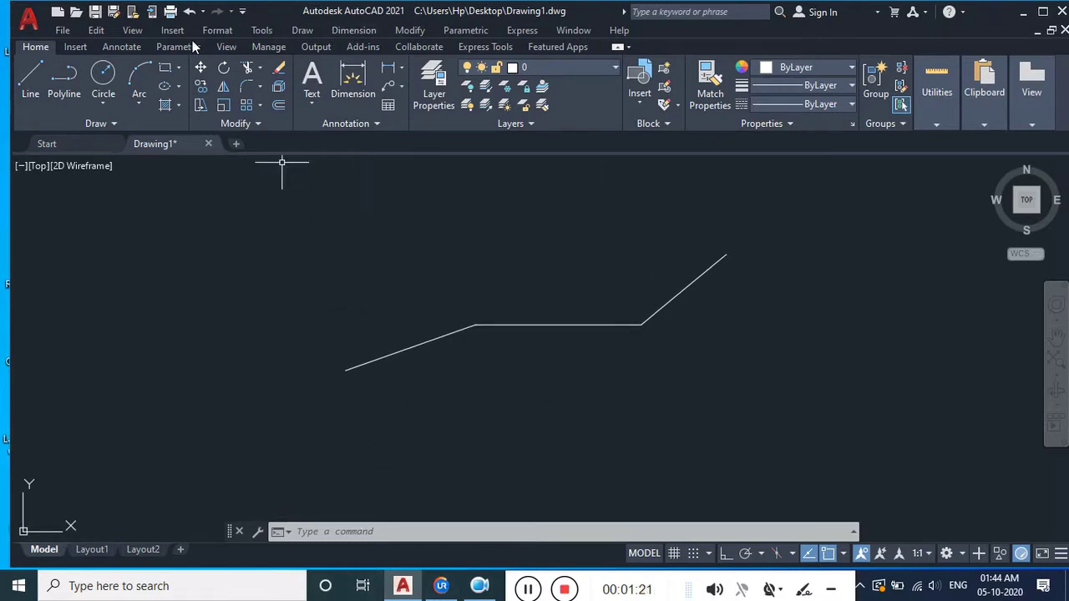
# Dimension the slanted first segment with an aligned 500 dimension placed above it
pyautogui.click(354, 31)
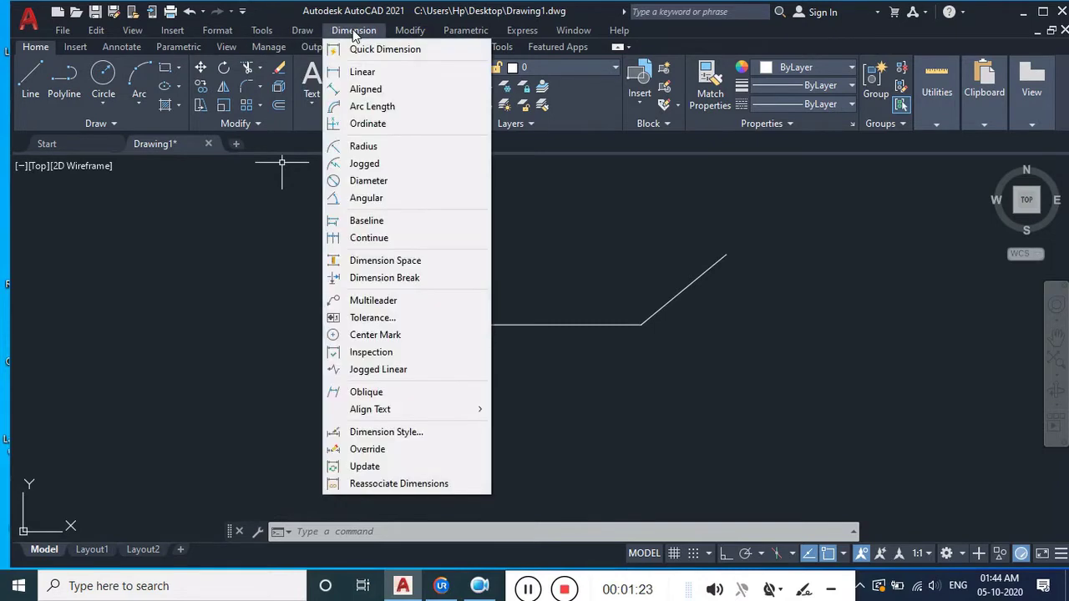
pyautogui.click(376, 90)
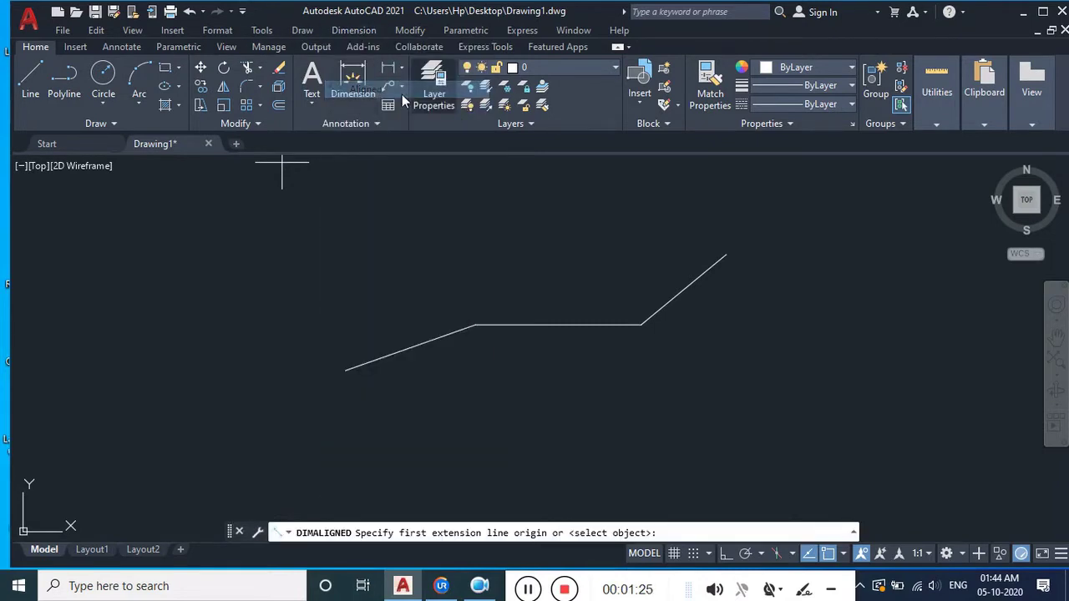
pyautogui.click(346, 370)
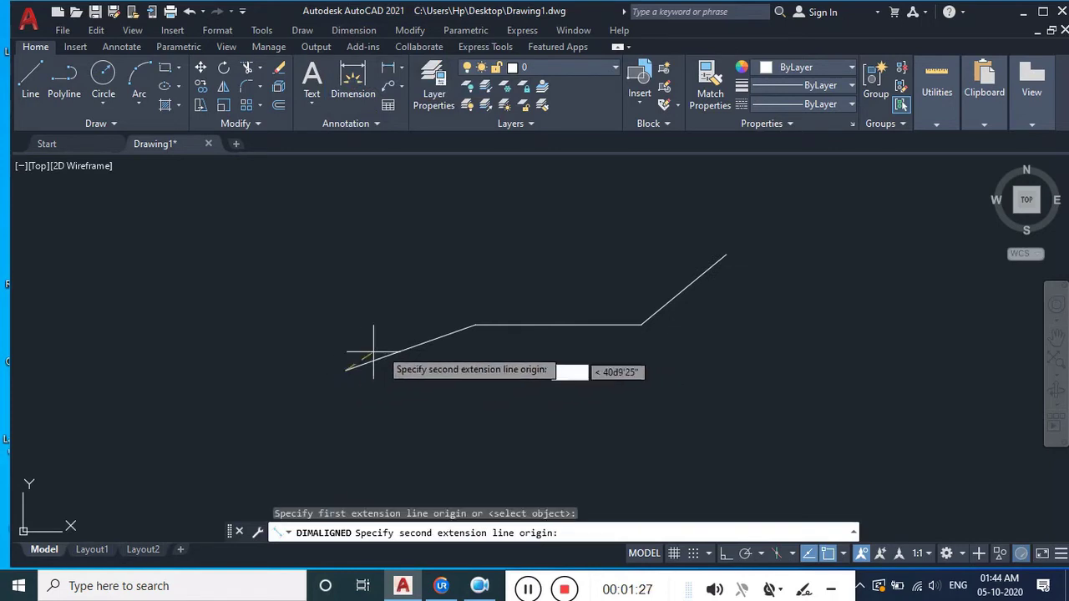
pyautogui.click(475, 324)
pyautogui.scroll(4, 415, 332)
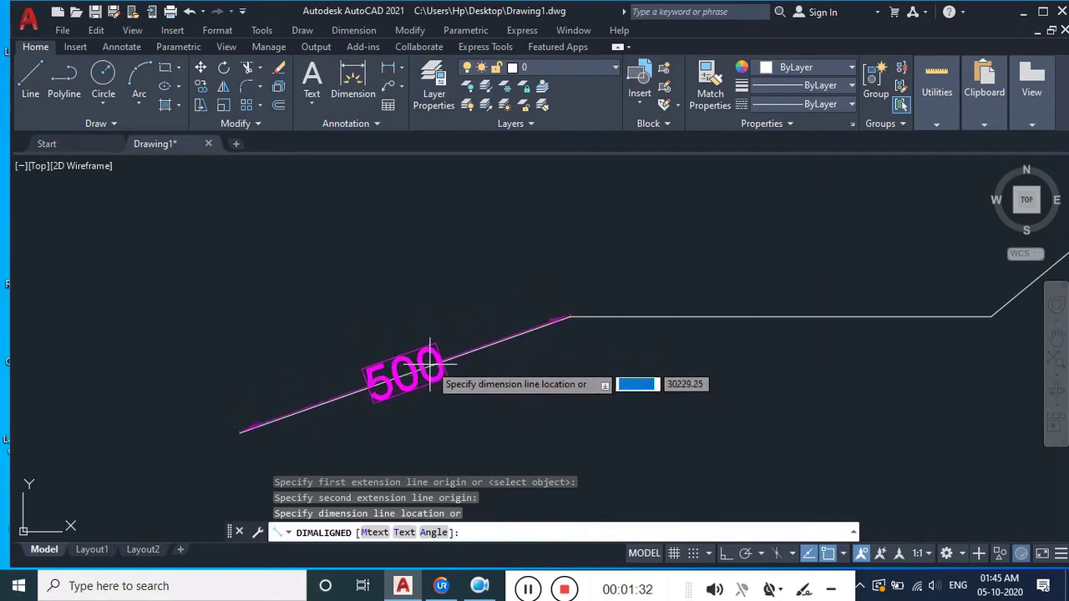
pyautogui.click(406, 320)
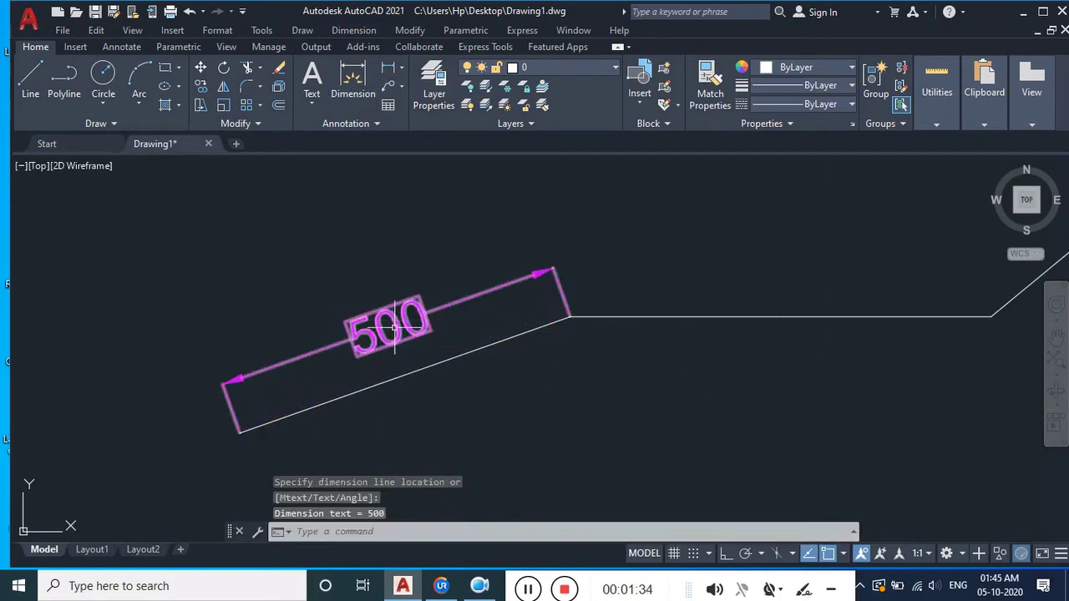
pyautogui.scroll(-1, 370, 334)
pyautogui.scroll(-2, 363, 336)
pyautogui.scroll(-1, 389, 338)
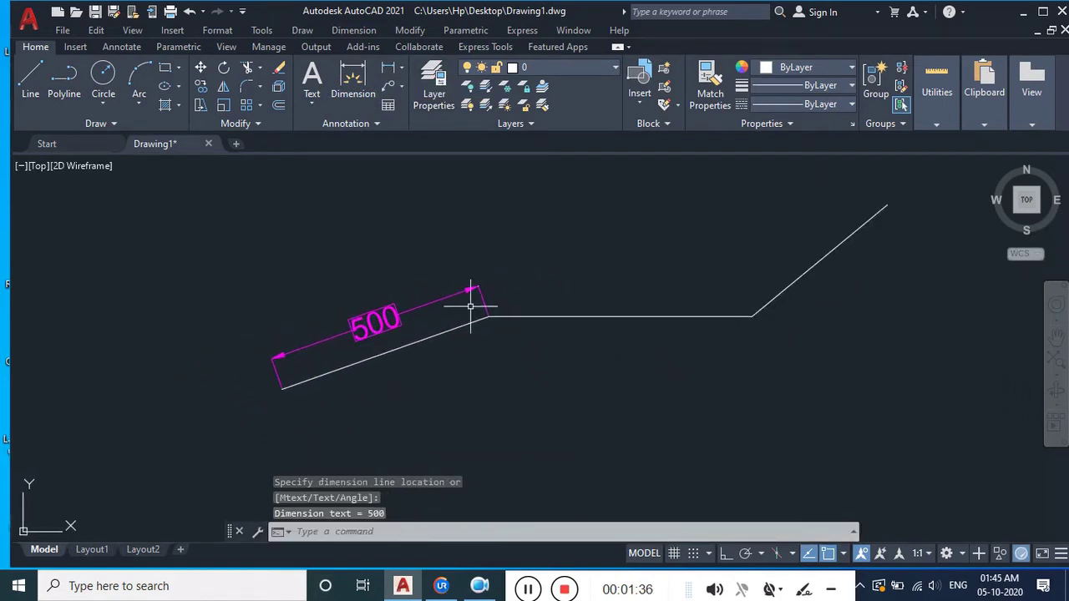
pyautogui.scroll(1, 380, 376)
pyautogui.scroll(-1, 334, 417)
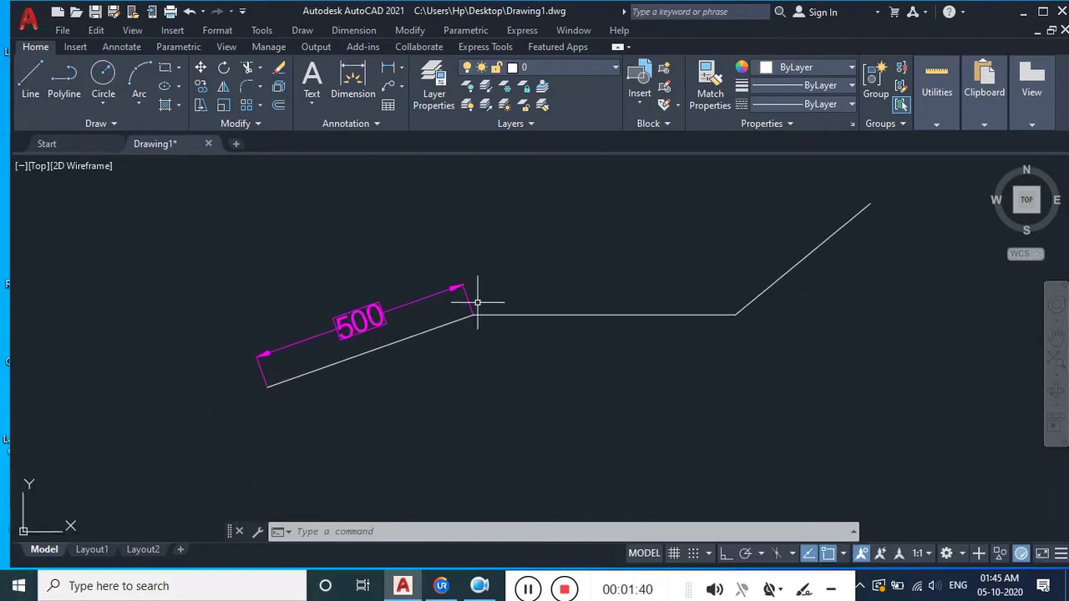
pyautogui.moveTo(480, 301); pyautogui.dragTo(410, 336, button='middle')
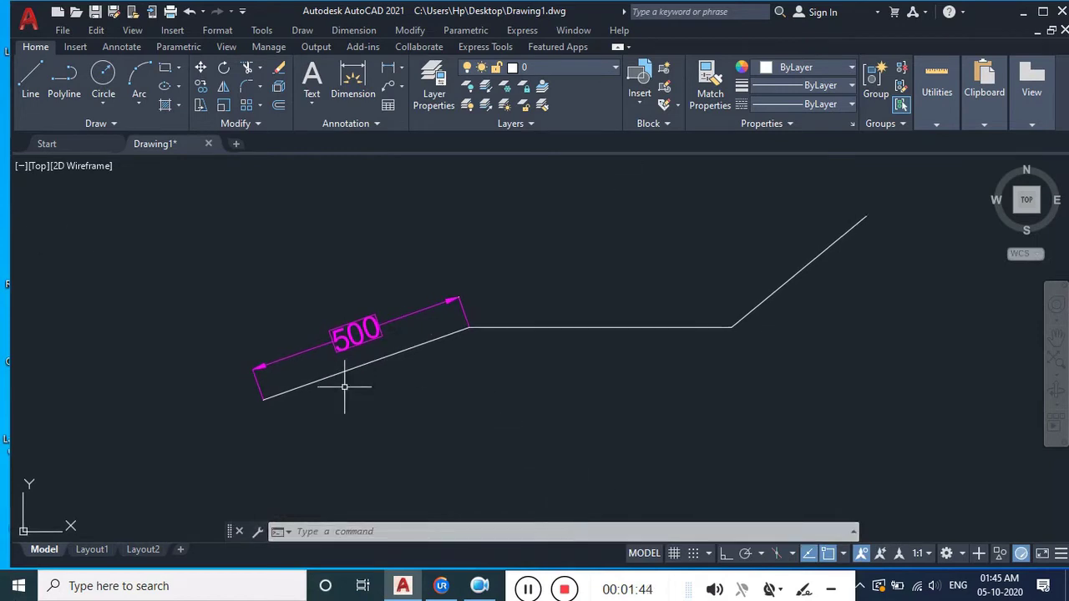
pyautogui.moveTo(276, 387); pyautogui.dragTo(294, 389, button='middle')
pyautogui.moveTo(393, 345); pyautogui.dragTo(300, 368, button='middle')
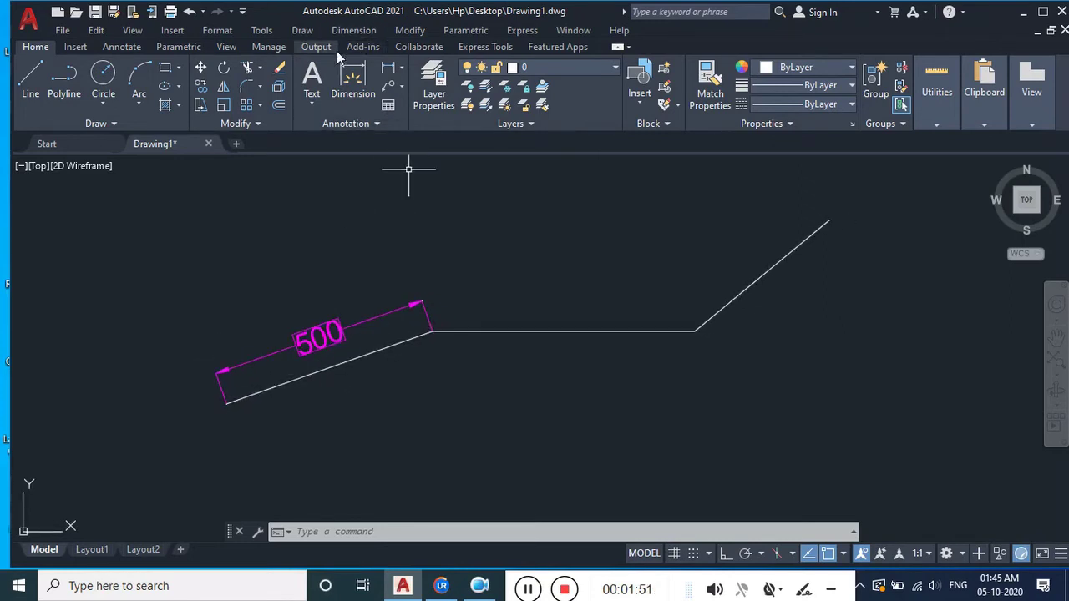
# Add an aligned 600,5 dimension above the middle horizontal segment
pyautogui.click(354, 30)
pyautogui.click(372, 89)
pyautogui.scroll(2, 472, 345)
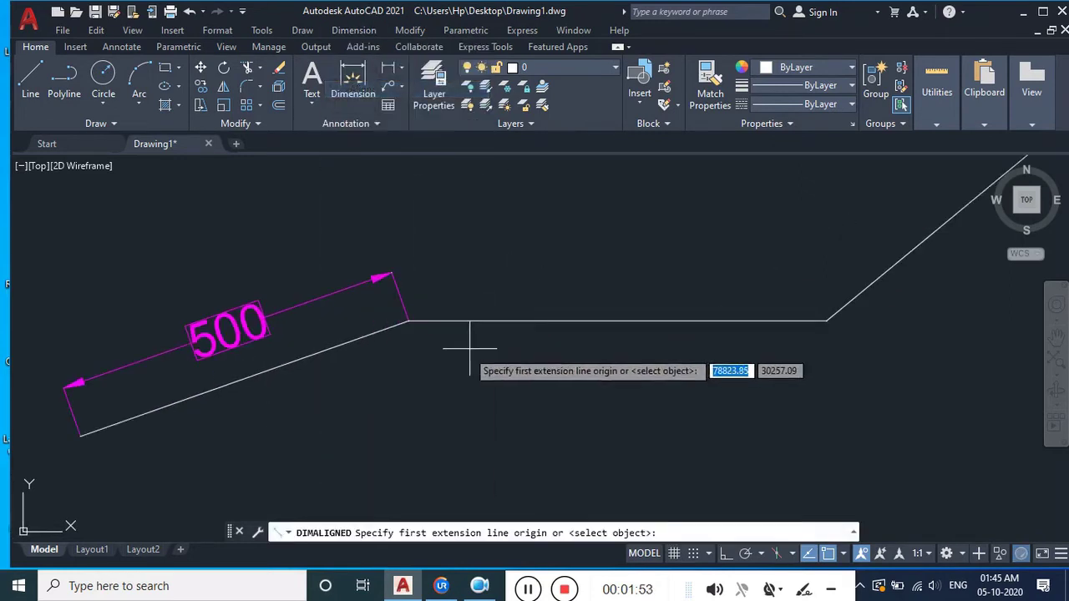
pyautogui.click(409, 320)
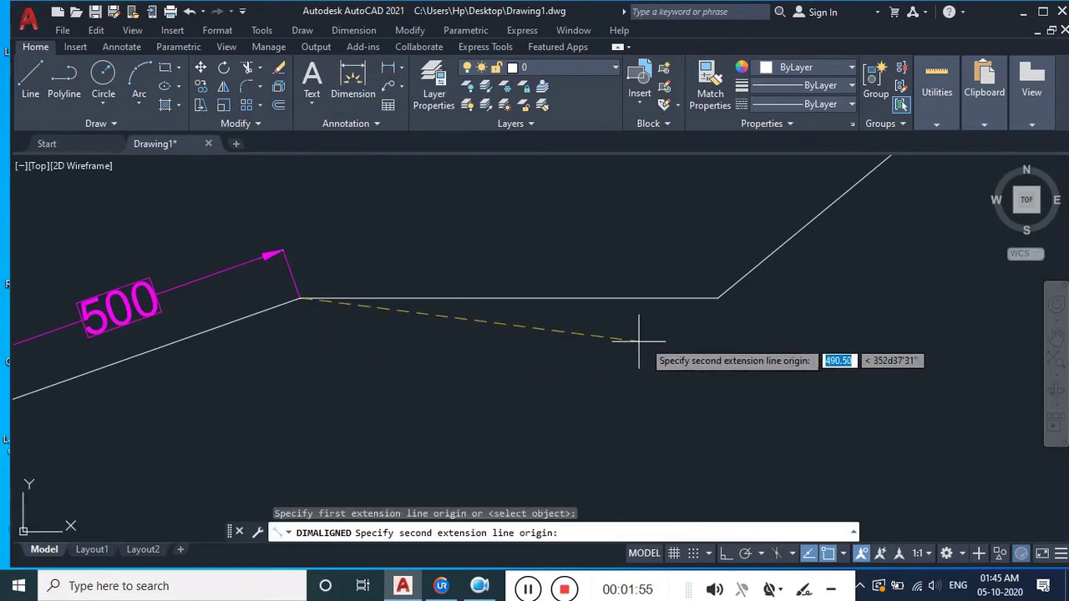
pyautogui.click(715, 297)
pyautogui.scroll(-2, 709, 296)
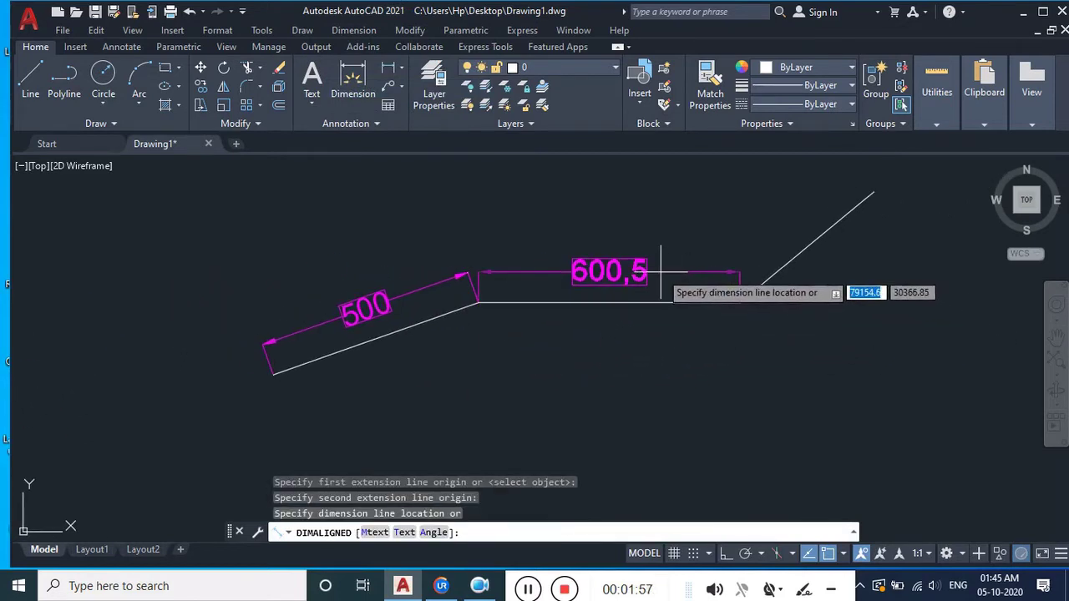
pyautogui.click(676, 269)
pyautogui.moveTo(676, 267); pyautogui.dragTo(621, 290, button='middle')
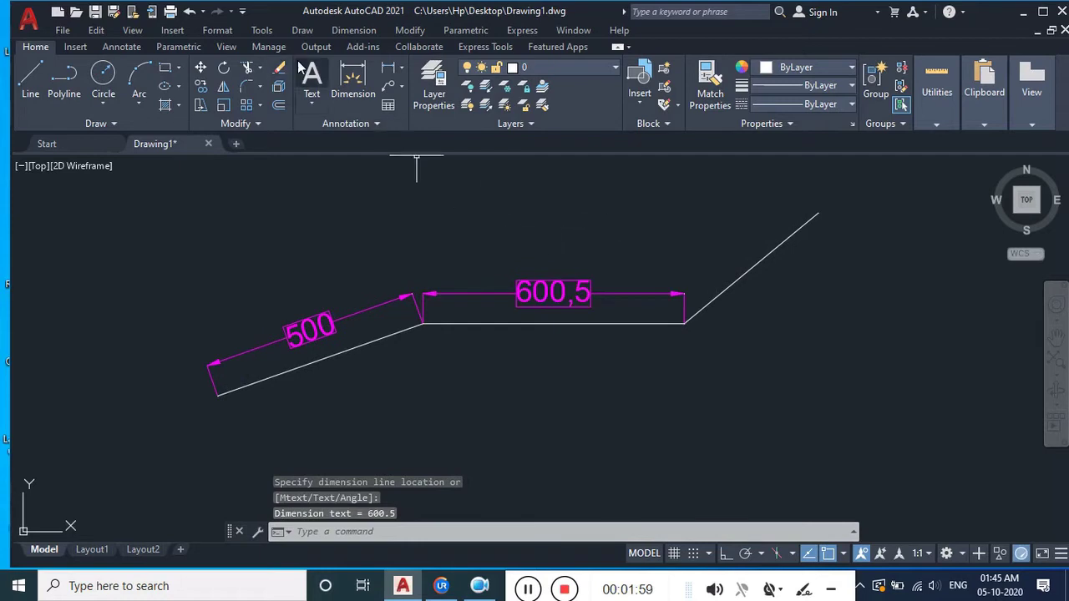
# Add an aligned 400,6 dimension above the rising right-hand segment
pyautogui.click(354, 30)
pyautogui.click(367, 82)
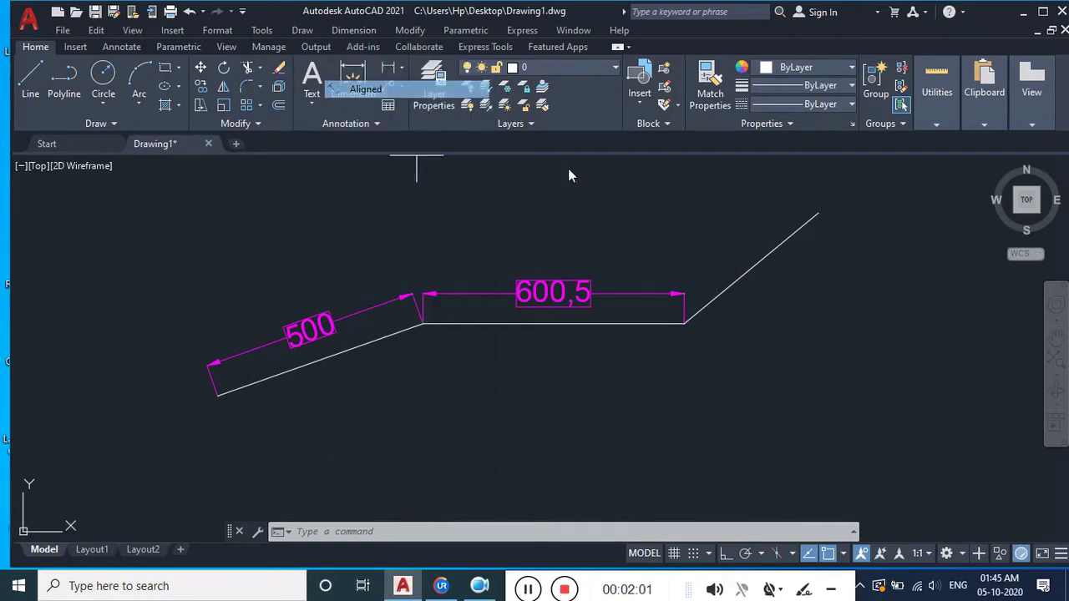
pyautogui.moveTo(717, 320)
pyautogui.mouseDown(button='middle')
pyautogui.moveTo(616, 317)
pyautogui.moveTo(562, 354)
pyautogui.mouseUp(button='middle')
pyautogui.click(585, 318)
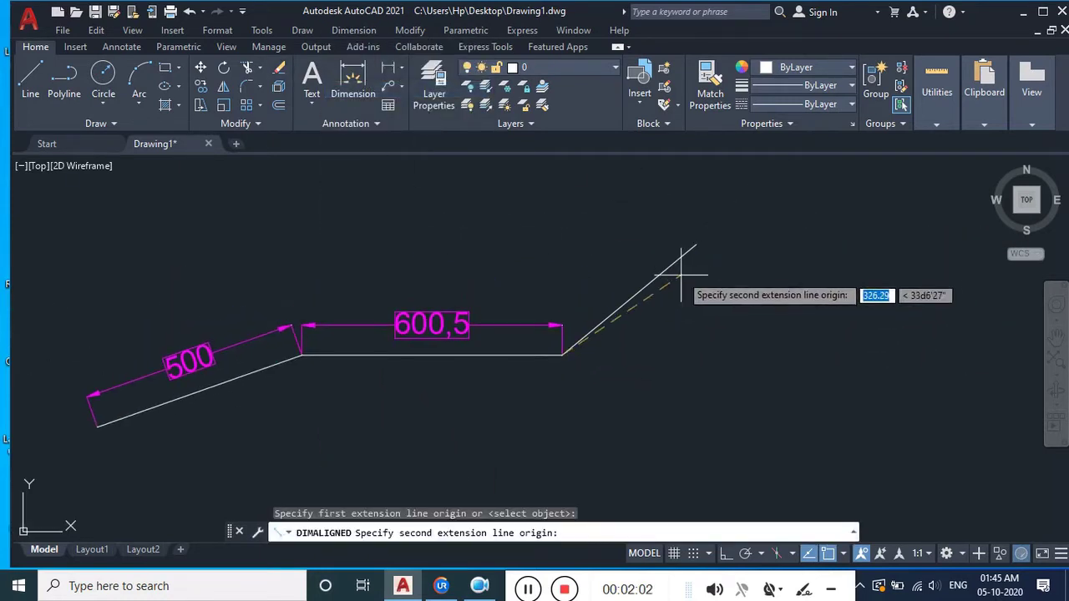
pyautogui.click(696, 244)
pyautogui.scroll(2, 706, 247)
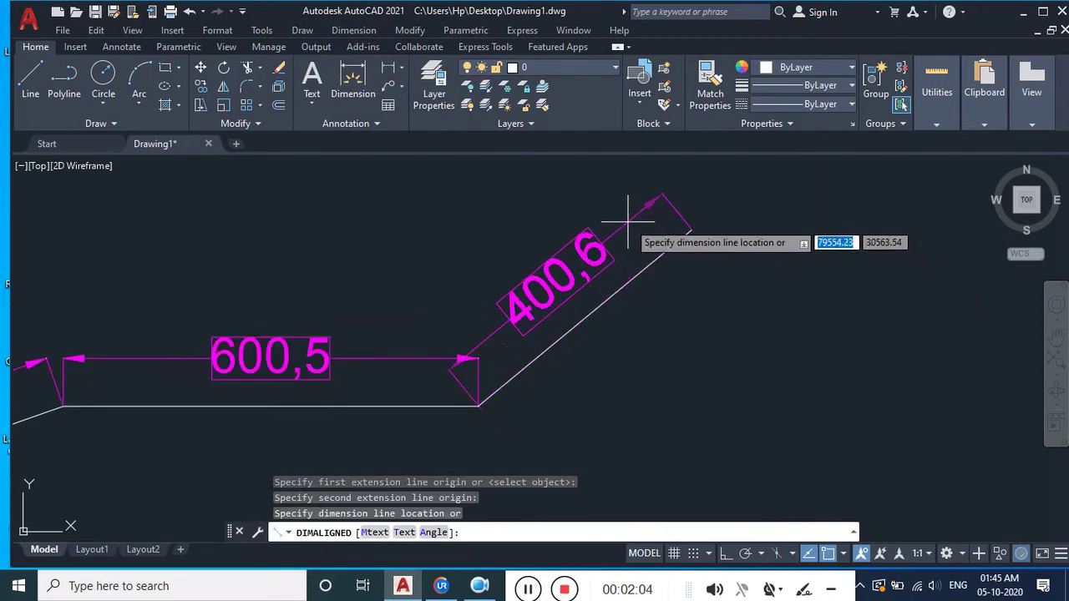
pyautogui.click(587, 246)
pyautogui.scroll(-2, 587, 246)
pyautogui.moveTo(479, 308); pyautogui.dragTo(507, 308, button='middle')
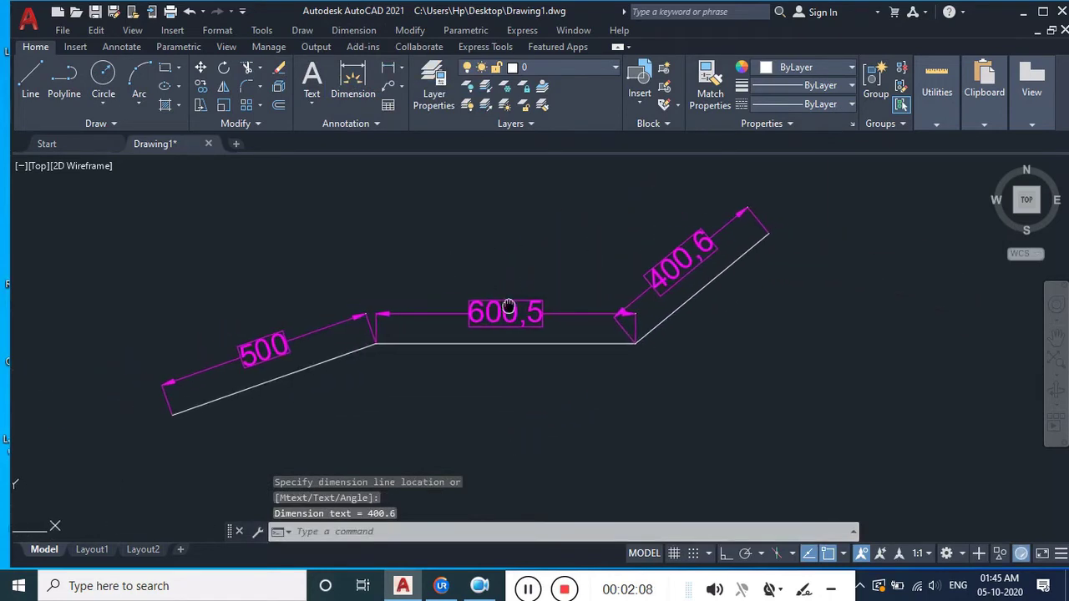
pyautogui.moveTo(442, 329); pyautogui.dragTo(509, 363, button='middle')
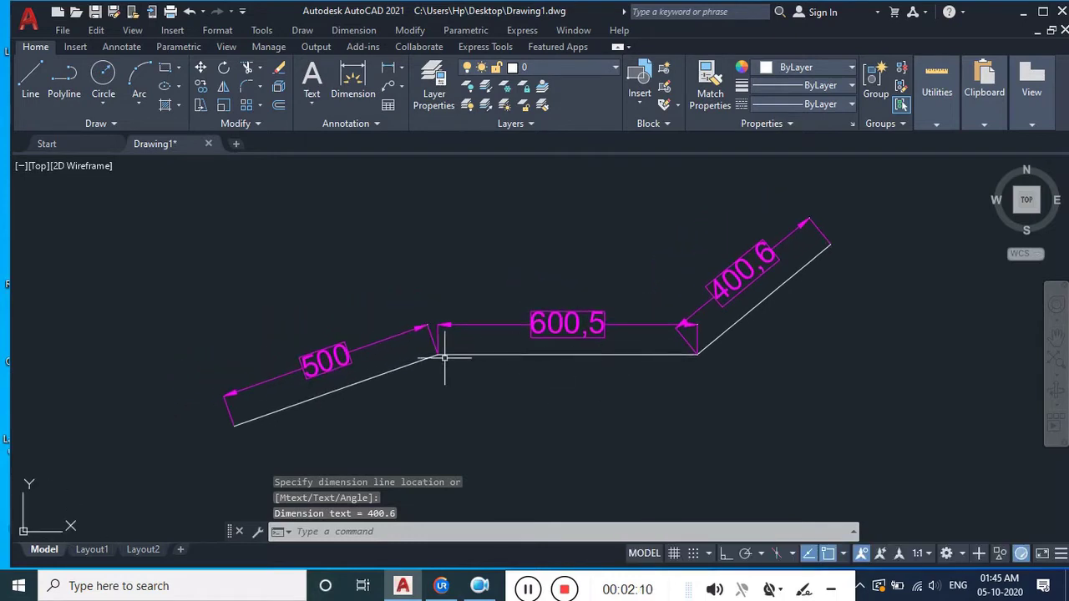
pyautogui.moveTo(766, 341); pyautogui.dragTo(740, 340, button='middle')
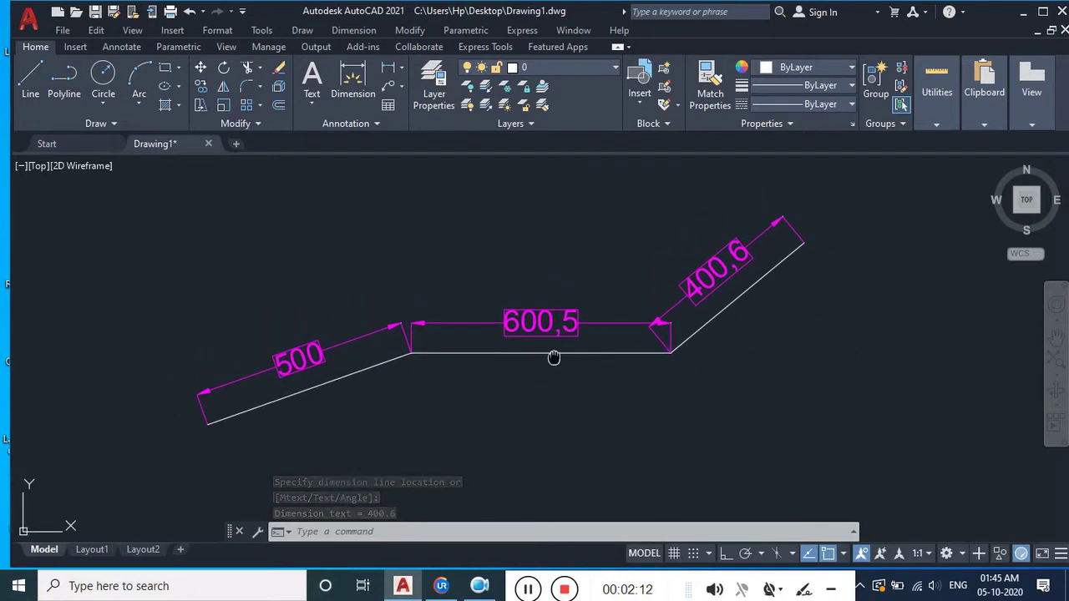
# Measure the 500 segment's horizontal span with a linear 471,62 dimension placed below it
pyautogui.click(345, 31)
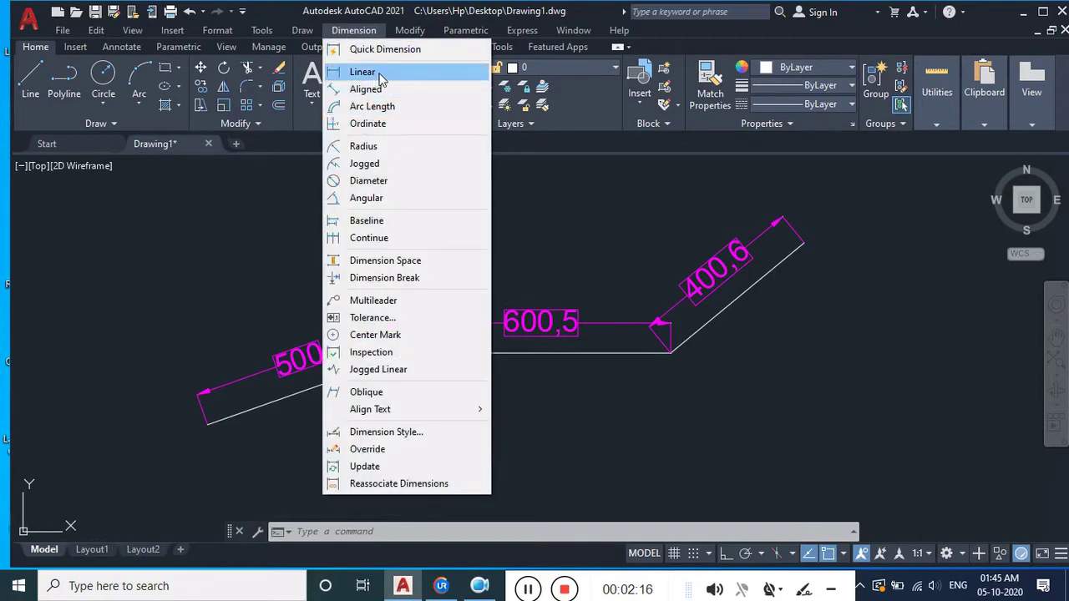
pyautogui.click(362, 72)
pyautogui.moveTo(451, 392); pyautogui.dragTo(471, 292, button='middle')
pyautogui.moveTo(268, 355); pyautogui.dragTo(330, 359, button='middle')
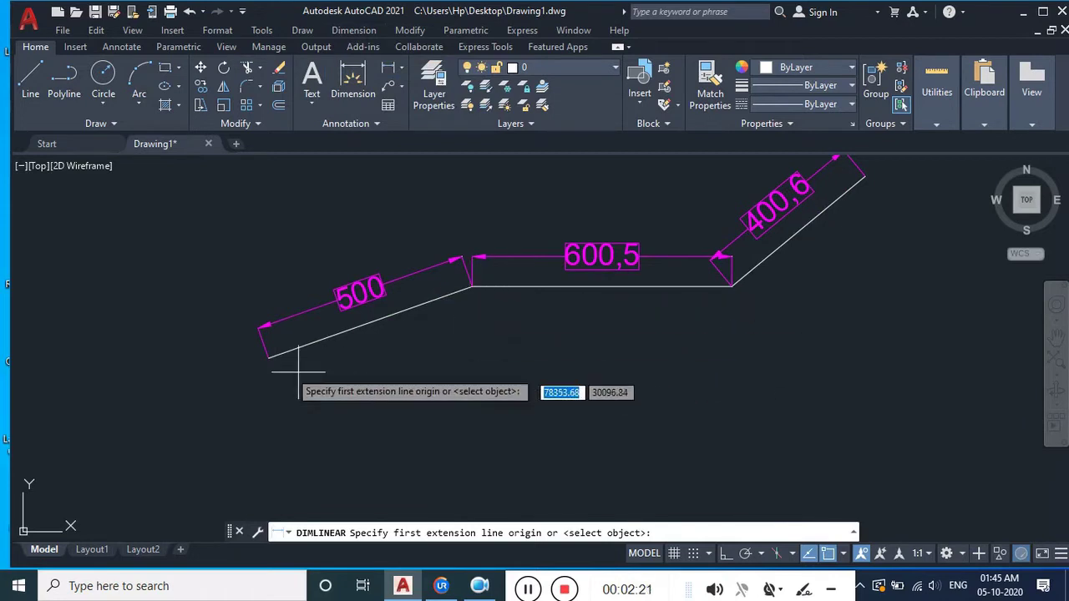
pyautogui.click(269, 358)
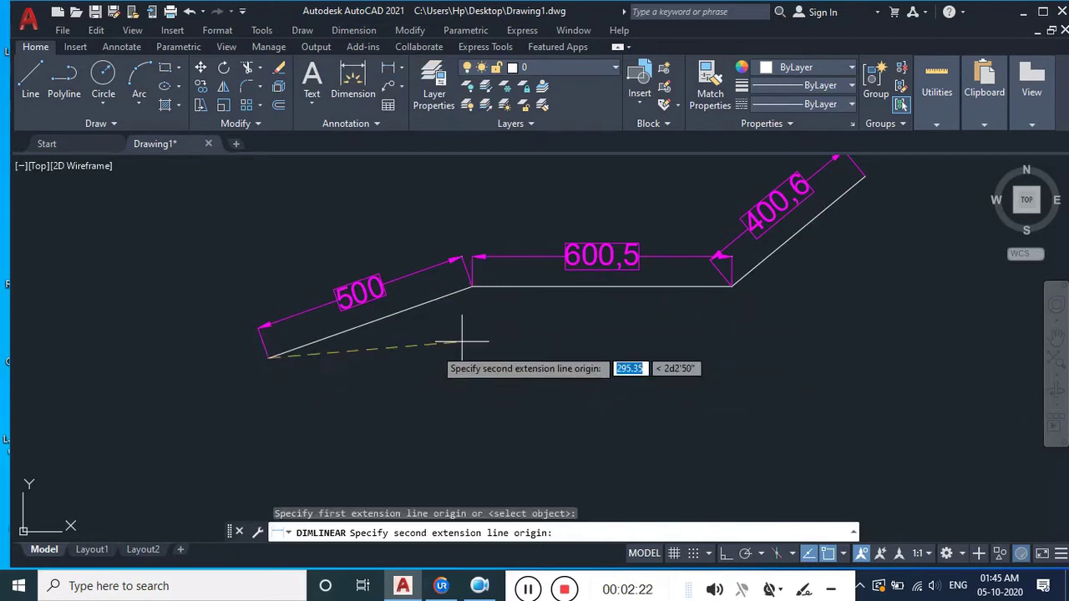
pyautogui.click(467, 289)
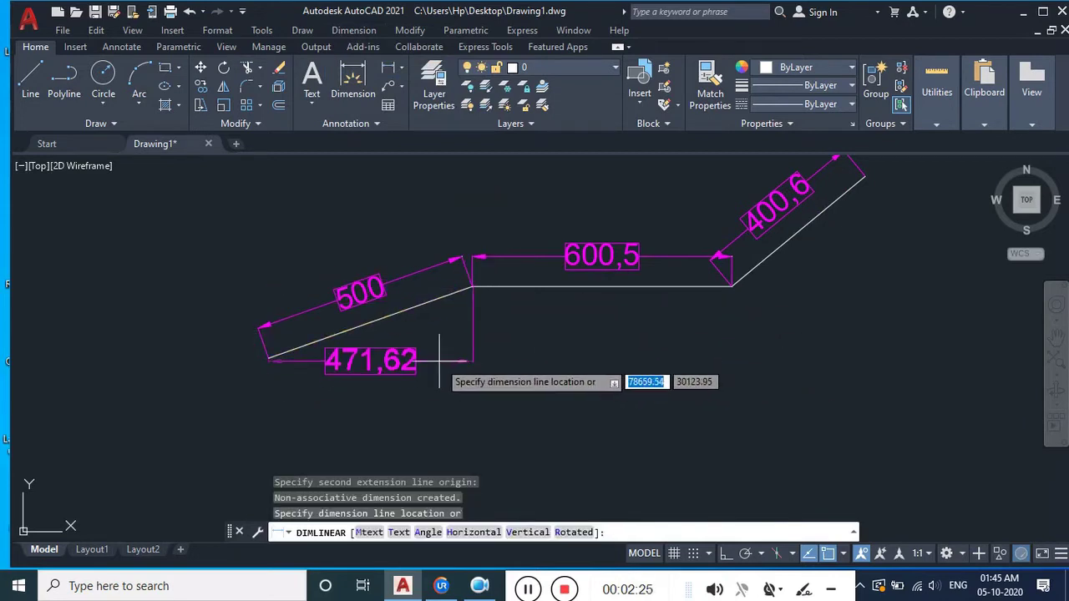
pyautogui.click(441, 371)
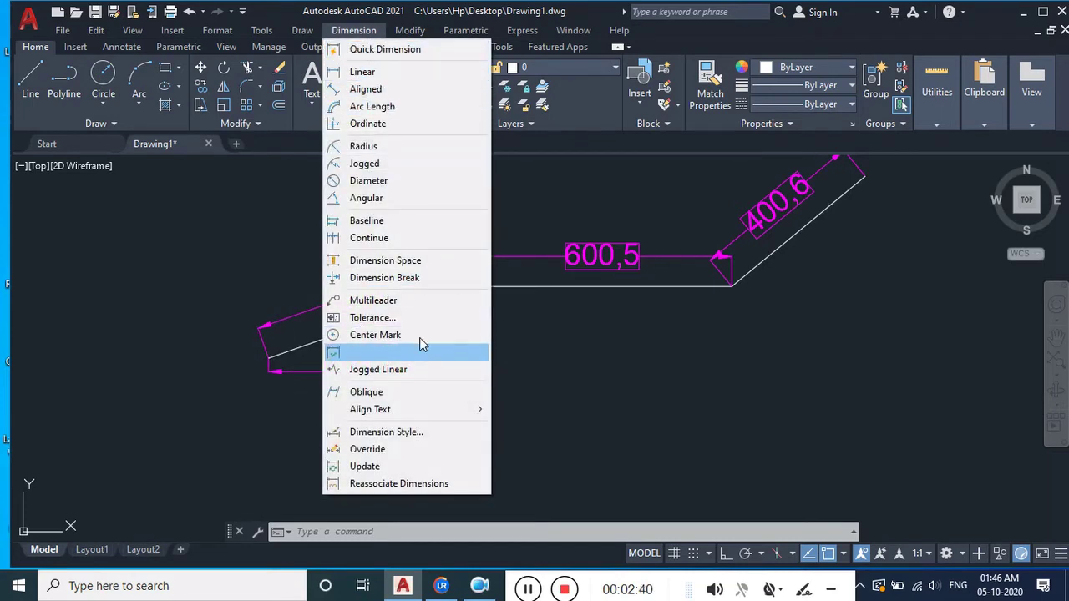
# Clear the stray selection window and reframe the view before the next linear dimension
pyautogui.click(213, 370)
pyautogui.click(310, 394)
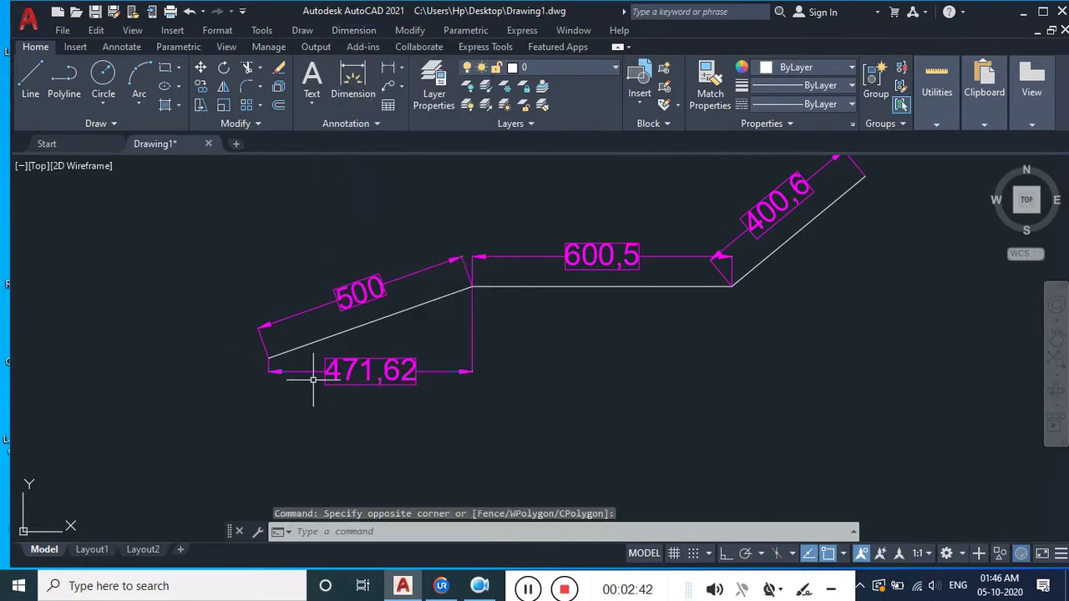
pyautogui.moveTo(310, 394); pyautogui.dragTo(323, 376, button='middle')
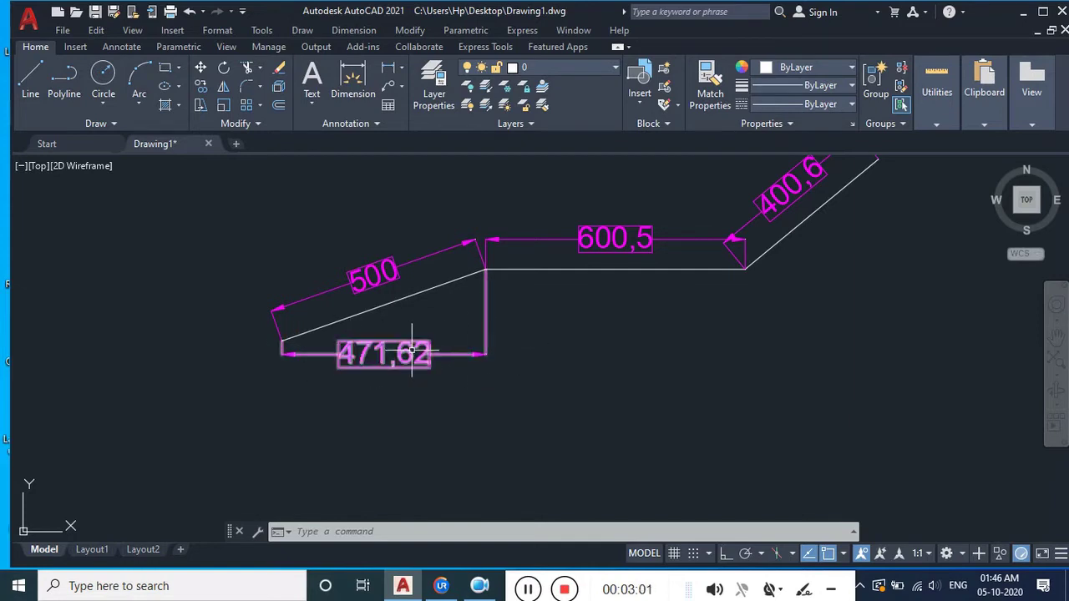
pyautogui.scroll(-1, 441, 351)
pyautogui.scroll(1, 501, 325)
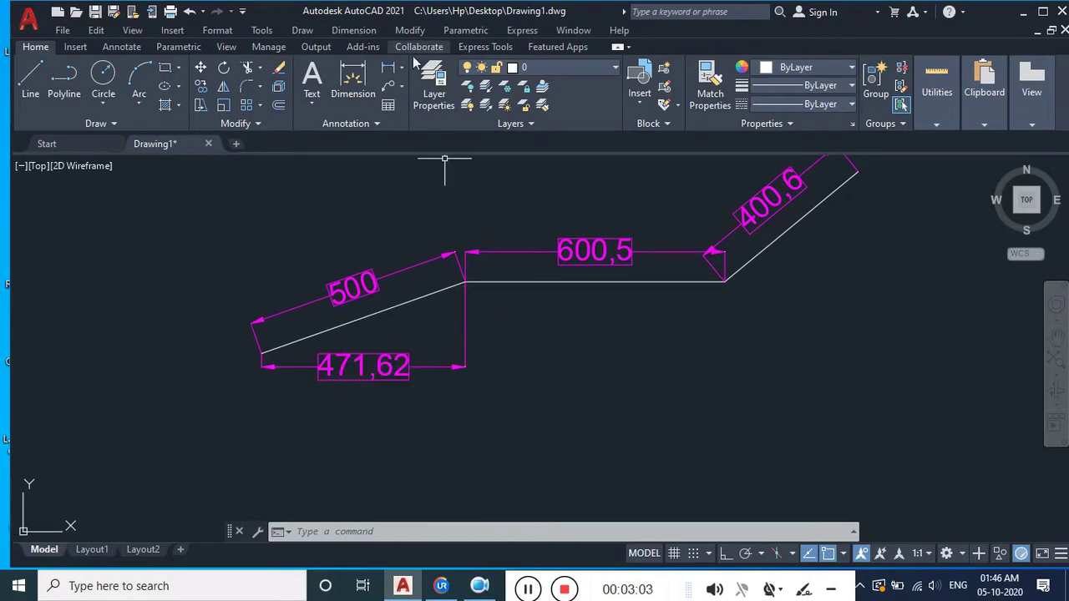
pyautogui.click(353, 30)
# Add a vertical 255,05 linear dimension to the right of the rising segment
pyautogui.click(371, 73)
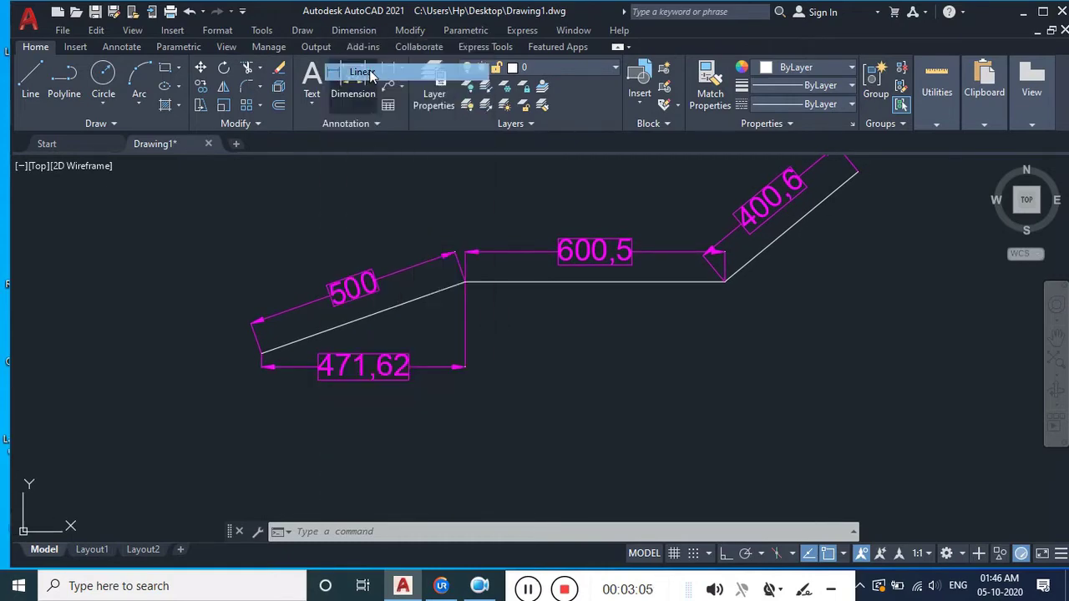
pyautogui.click(684, 288)
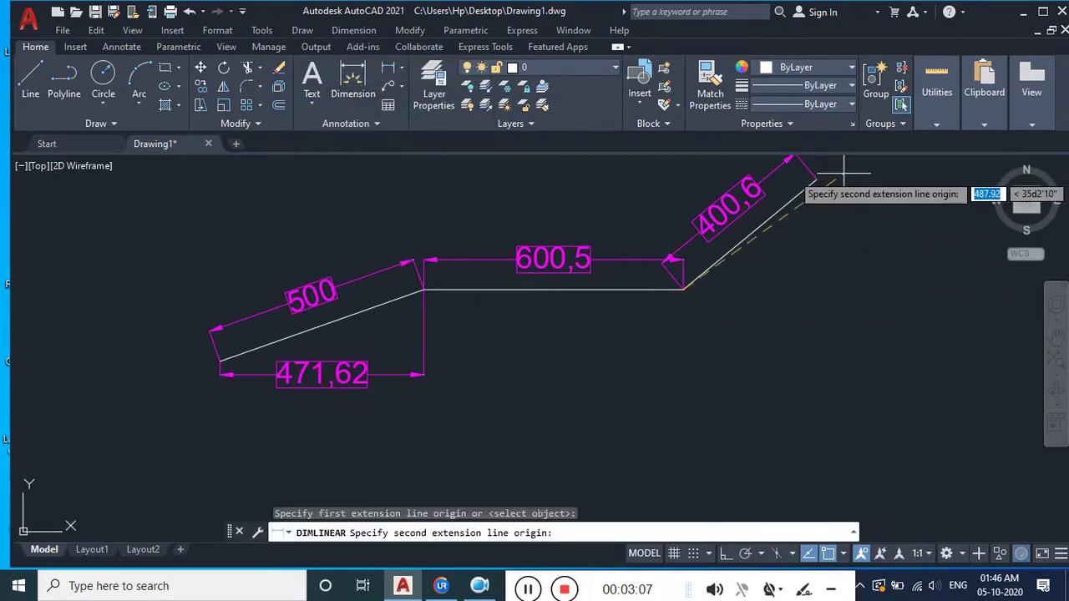
pyautogui.click(817, 177)
pyautogui.scroll(3, 823, 216)
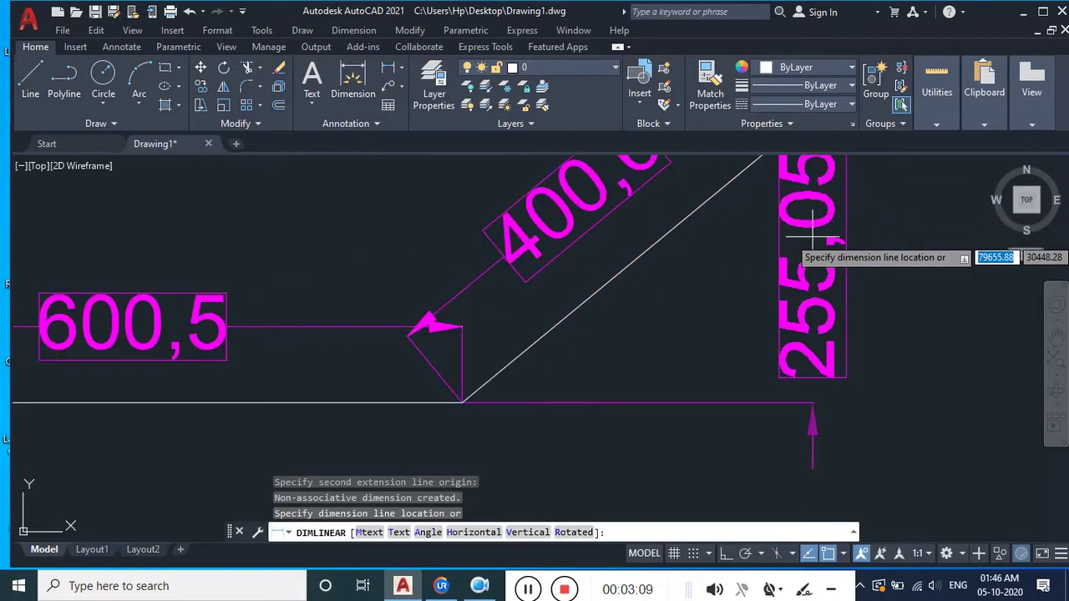
pyautogui.click(811, 238)
pyautogui.scroll(-3, 811, 238)
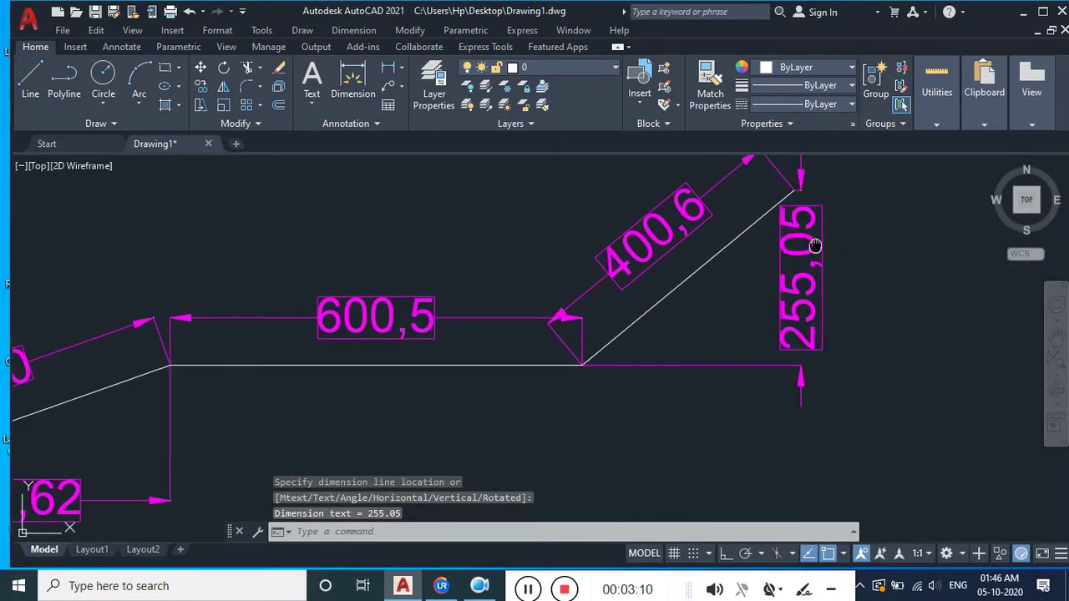
pyautogui.moveTo(815, 245); pyautogui.dragTo(784, 254, button='middle')
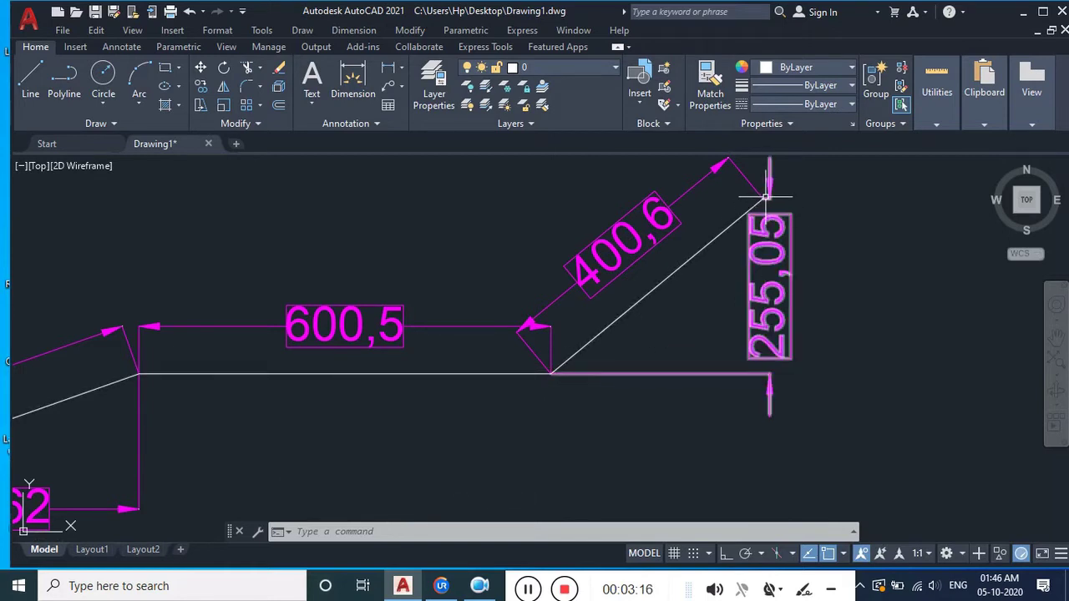
pyautogui.moveTo(704, 203); pyautogui.dragTo(722, 175, button='middle')
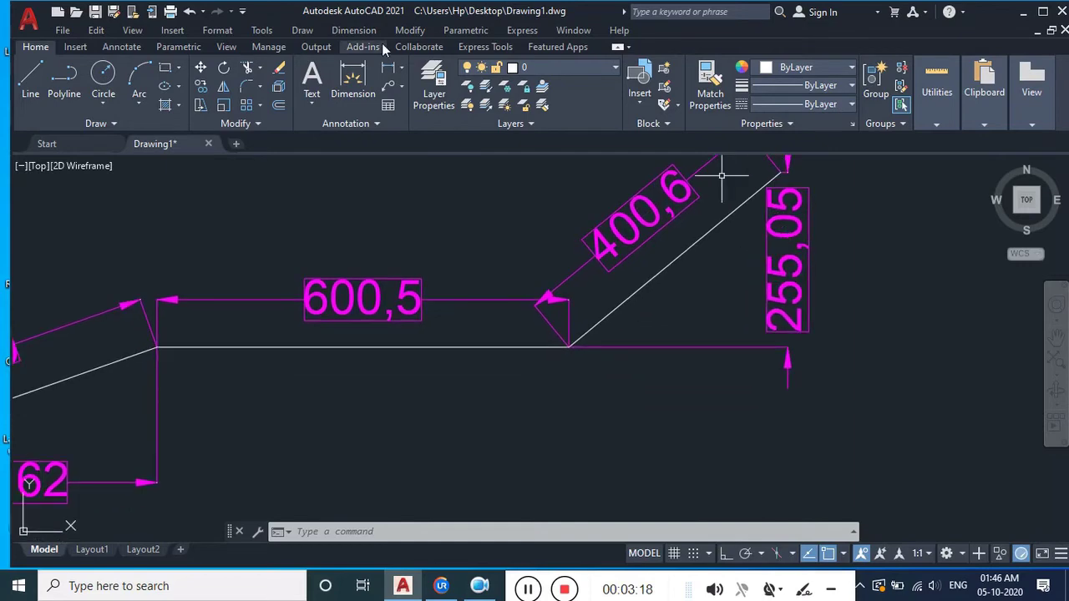
# Add a horizontal 308,92 linear dimension below the rising segment
pyautogui.click(353, 30)
pyautogui.click(369, 72)
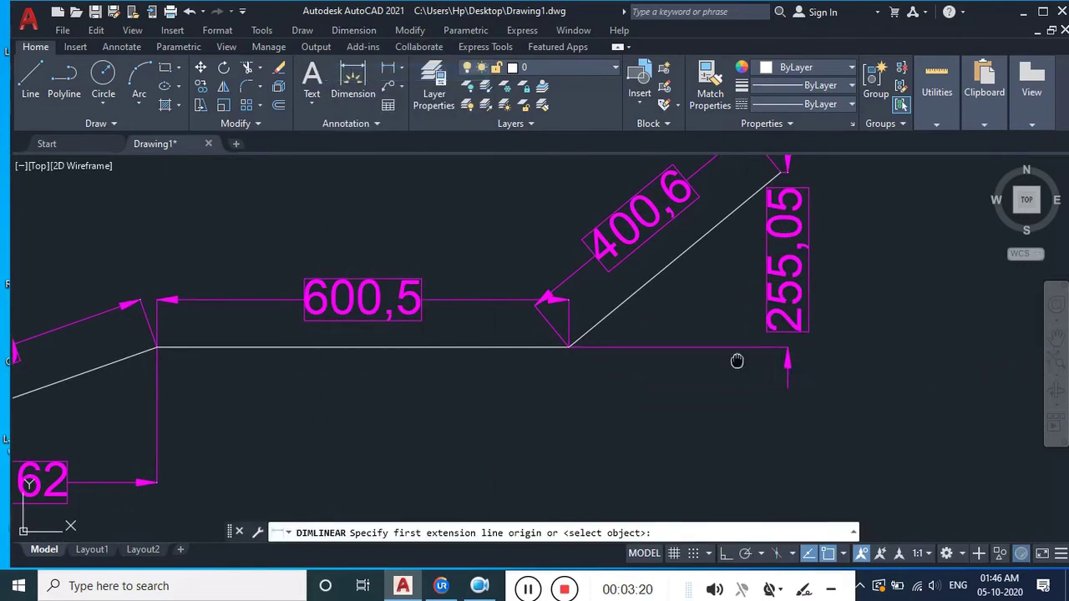
pyautogui.moveTo(735, 362); pyautogui.dragTo(670, 419, button='middle')
pyautogui.click(503, 404)
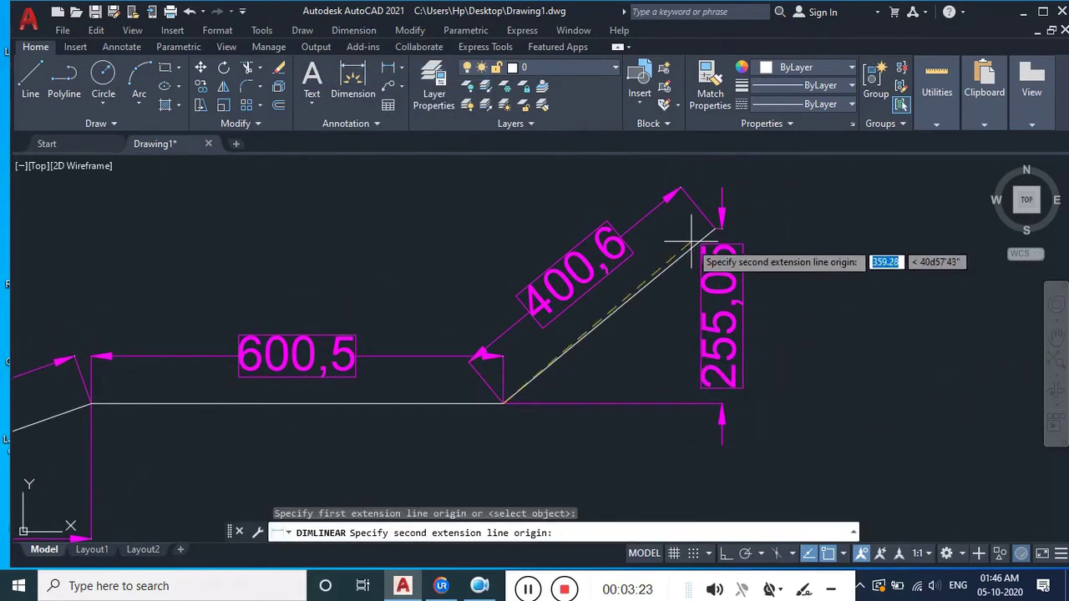
pyautogui.click(716, 226)
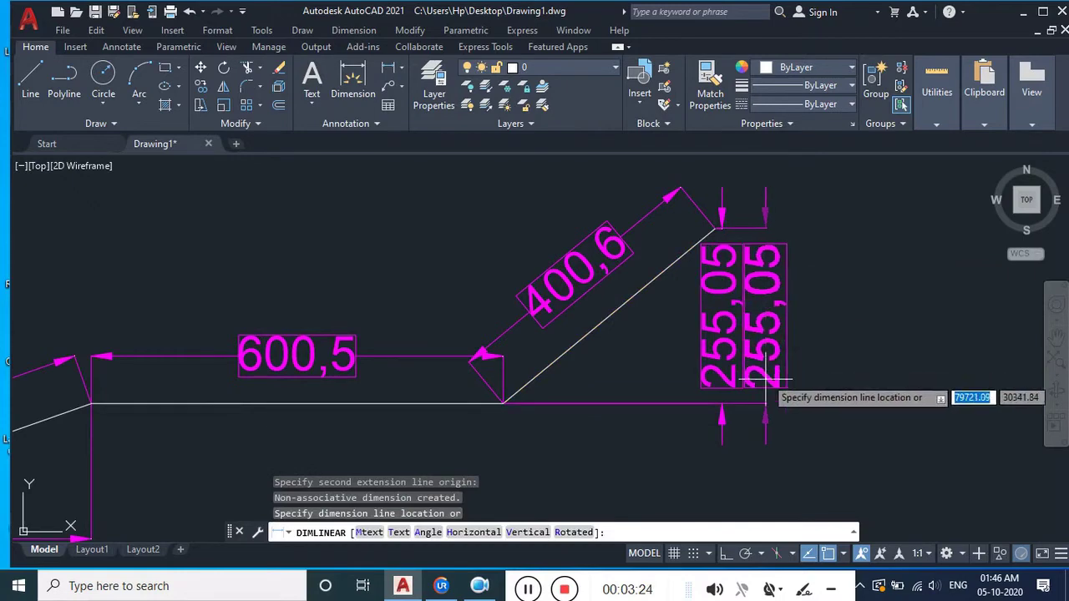
pyautogui.scroll(2, 637, 435)
pyautogui.click(638, 435)
pyautogui.scroll(-2, 637, 435)
pyautogui.moveTo(384, 225)
pyautogui.mouseDown(button='middle')
pyautogui.moveTo(418, 233)
pyautogui.moveTo(418, 188)
pyautogui.mouseUp(button='middle')
pyautogui.scroll(-2, 668, 334)
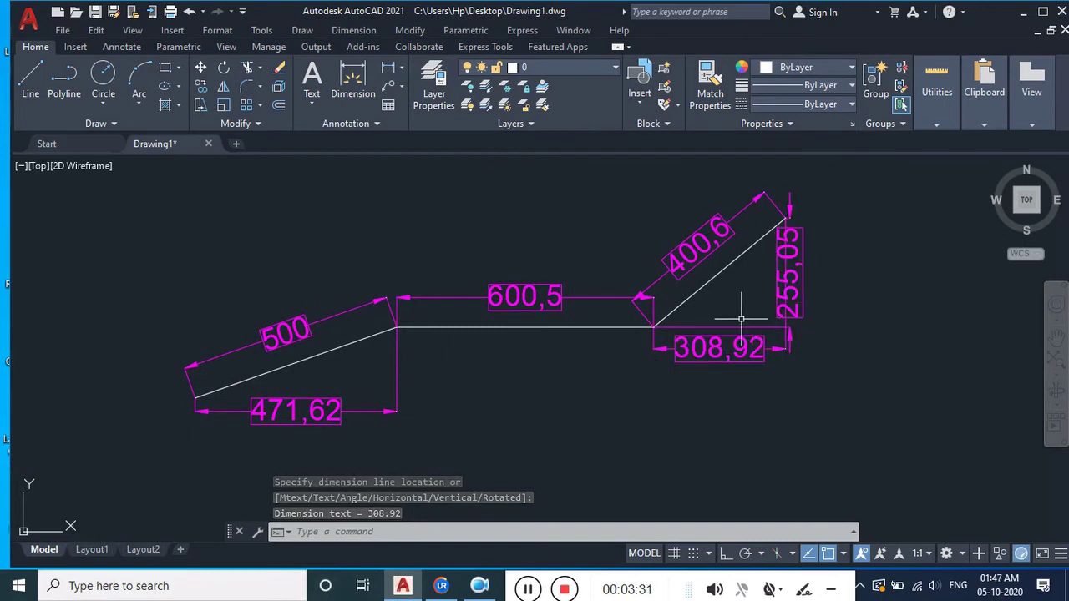
pyautogui.scroll(2, 701, 315)
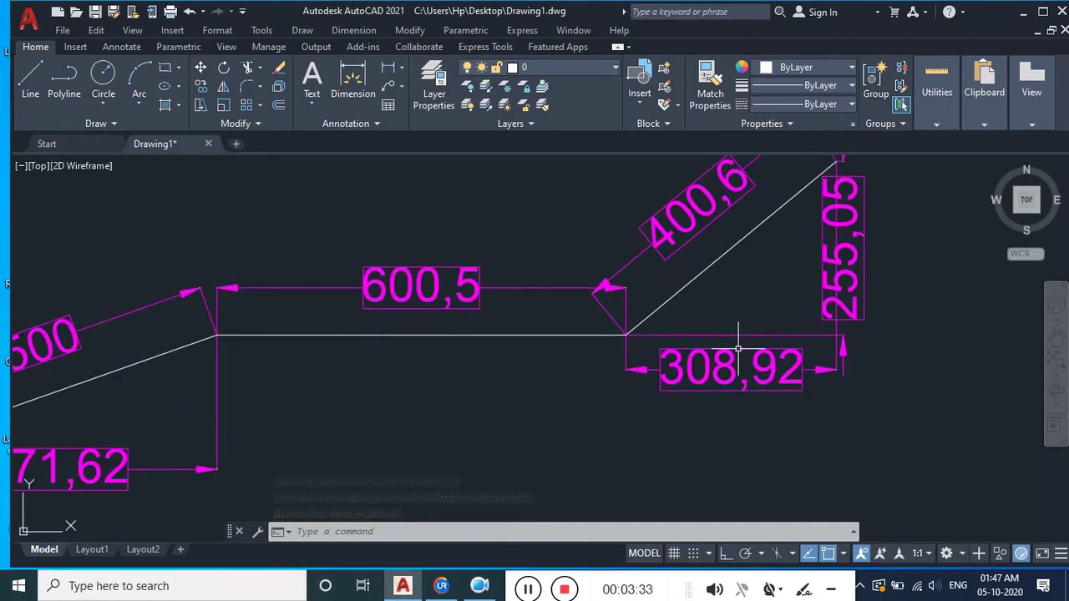
pyautogui.moveTo(602, 371); pyautogui.dragTo(600, 388, button='middle')
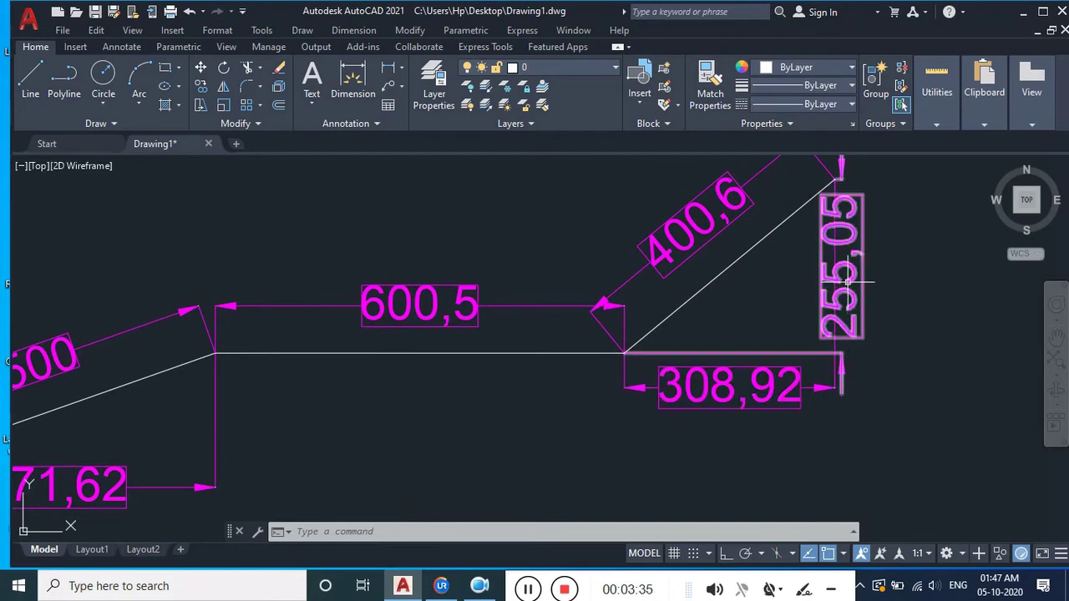
pyautogui.moveTo(858, 252); pyautogui.dragTo(823, 277, button='middle')
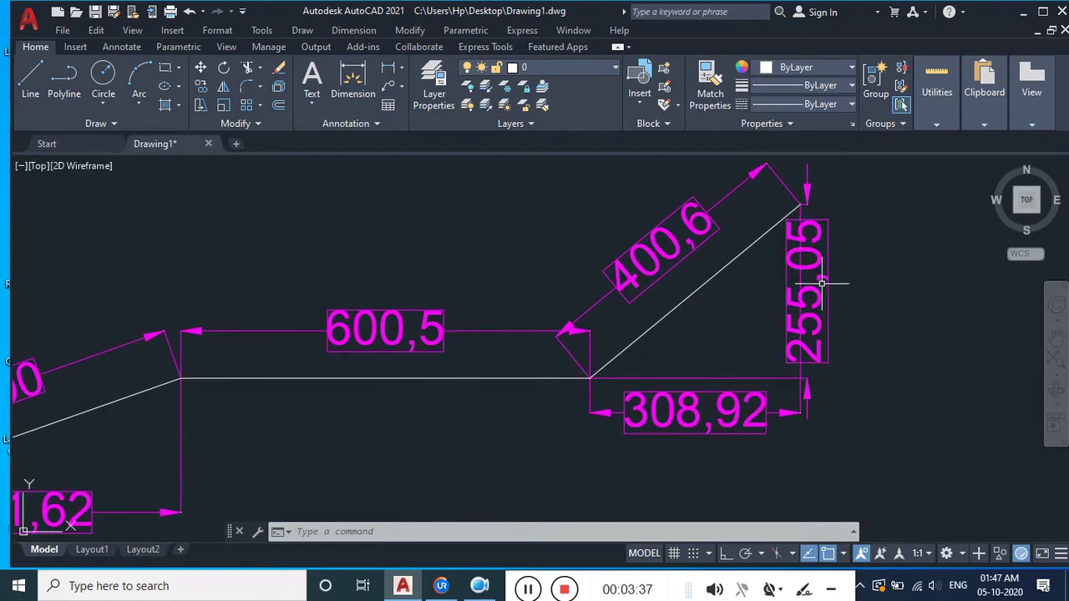
pyautogui.scroll(-4, 702, 296)
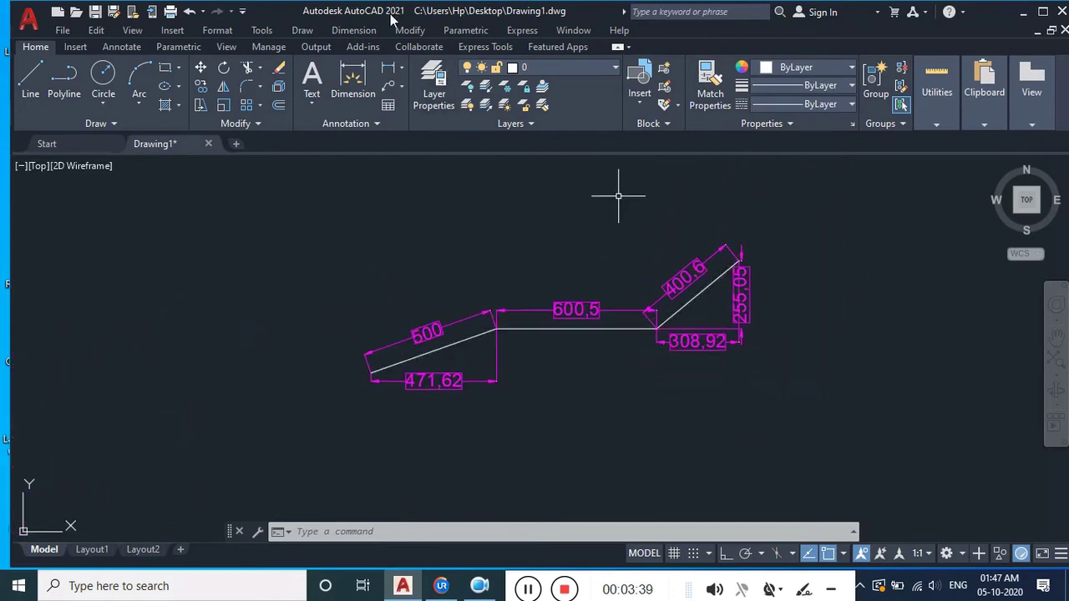
pyautogui.click(354, 31)
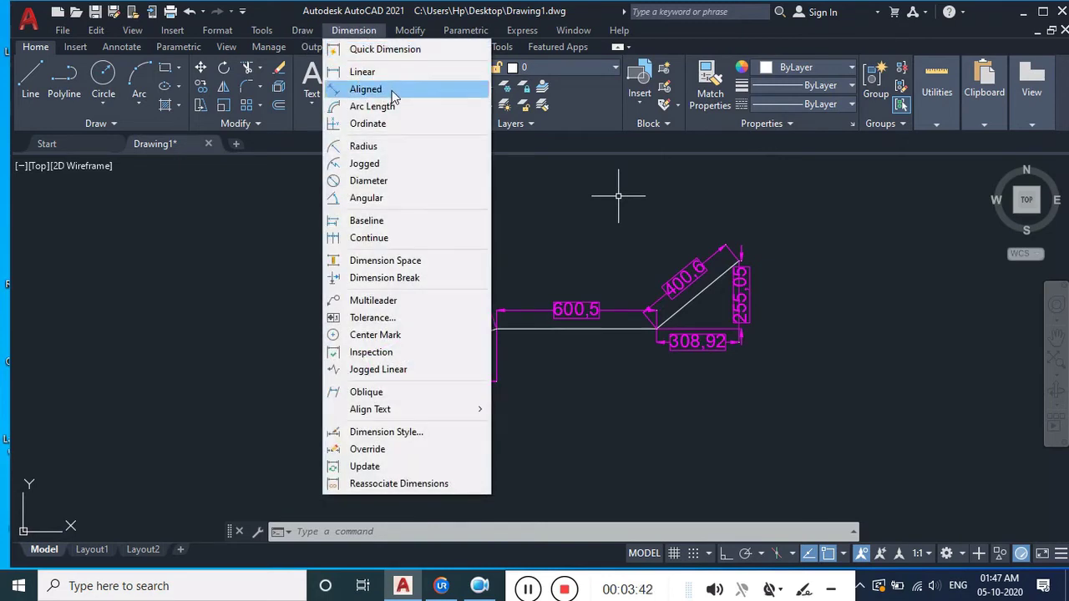
# Start an angular dimension between the horizontal segment and the sloped 500 segment
pyautogui.click(592, 231)
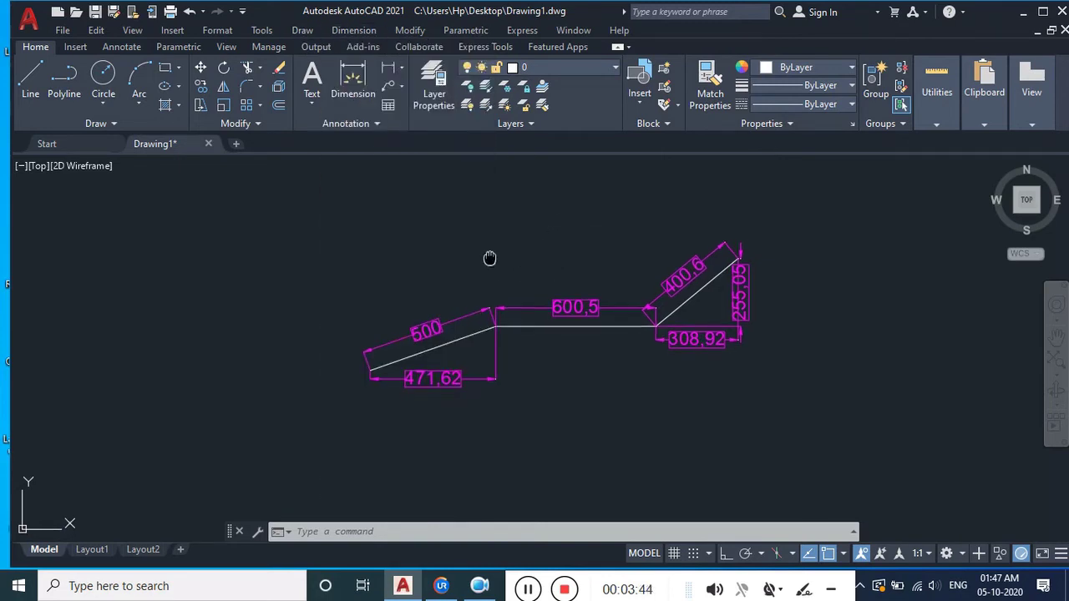
pyautogui.moveTo(545, 297); pyautogui.dragTo(506, 268, button='middle')
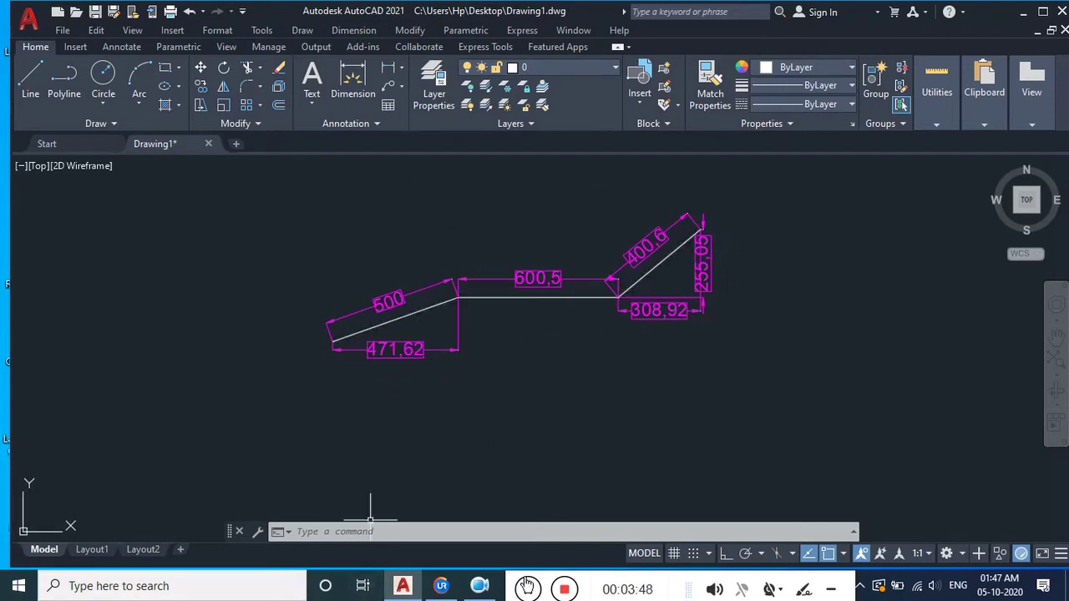
pyautogui.scroll(1, 520, 358)
pyautogui.scroll(1, 513, 318)
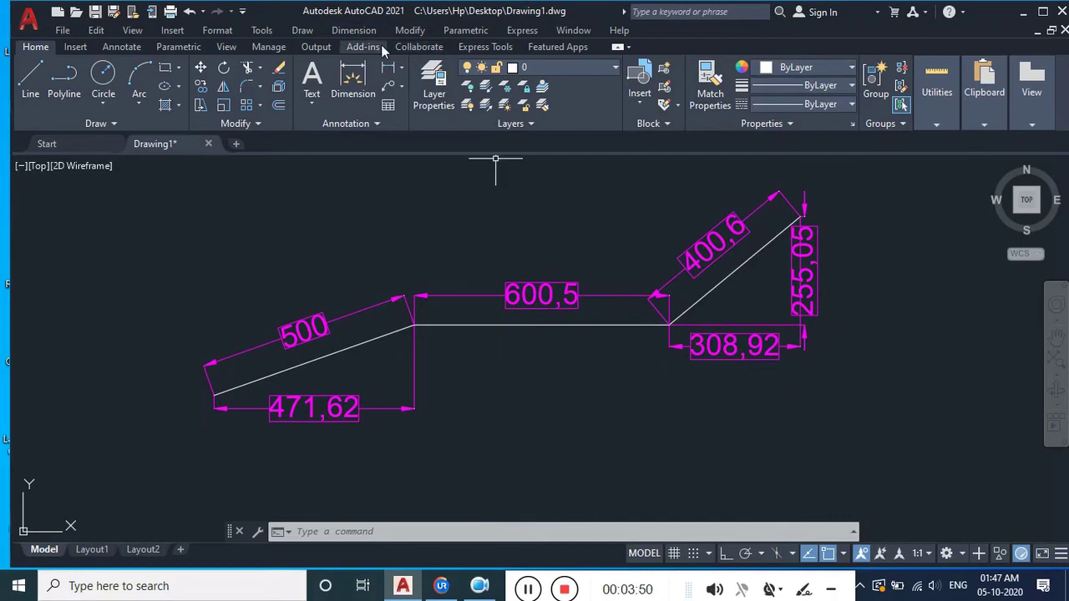
pyautogui.click(354, 30)
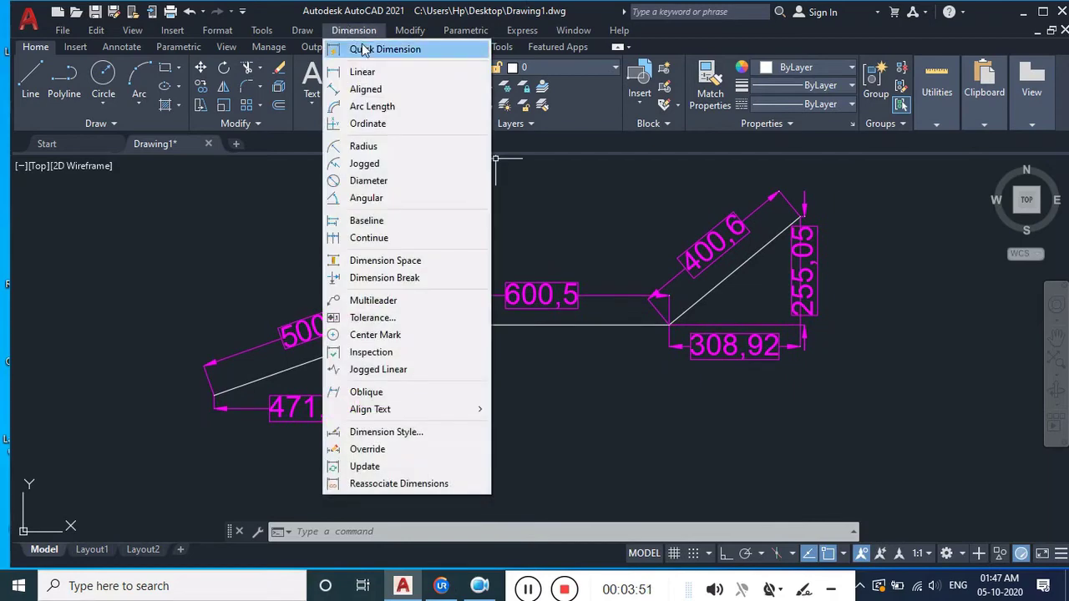
pyautogui.click(380, 201)
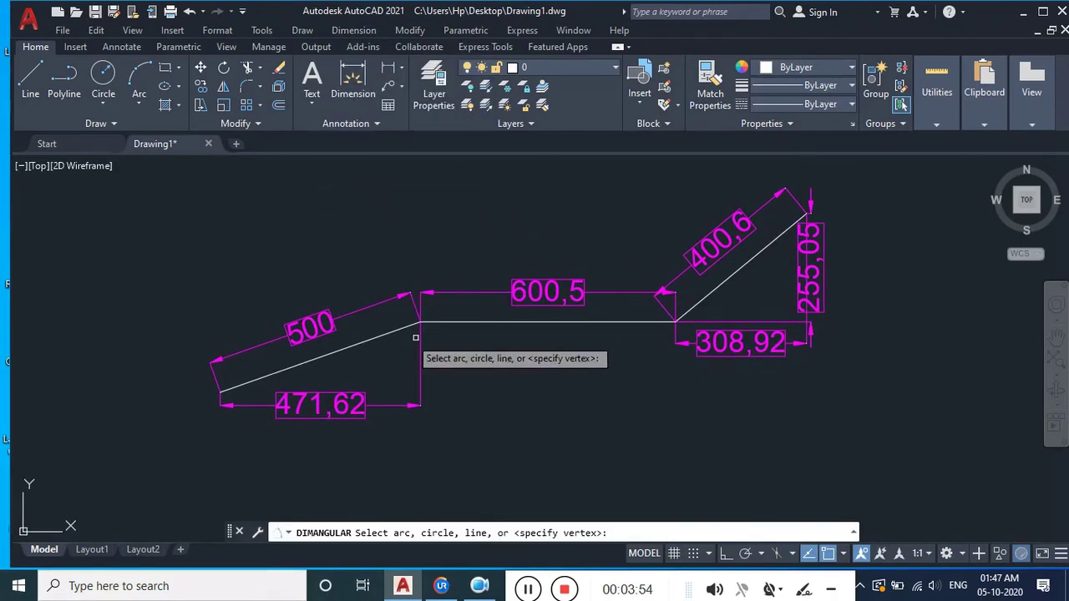
pyautogui.click(463, 321)
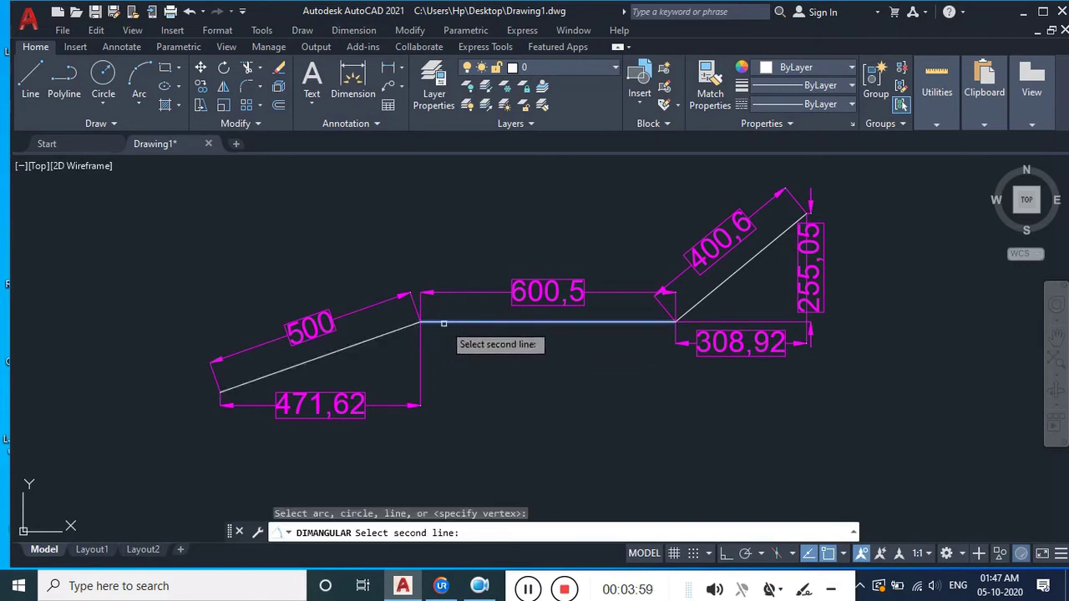
pyautogui.click(403, 328)
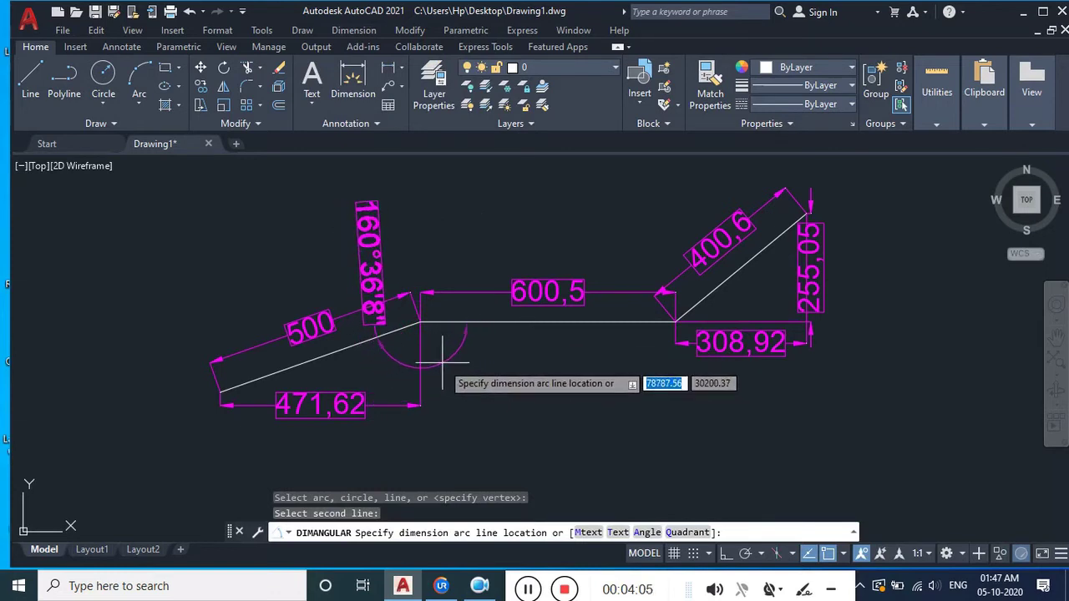
# Place the 19°23'52" angle arc at the first bend
pyautogui.scroll(2, 440, 361)
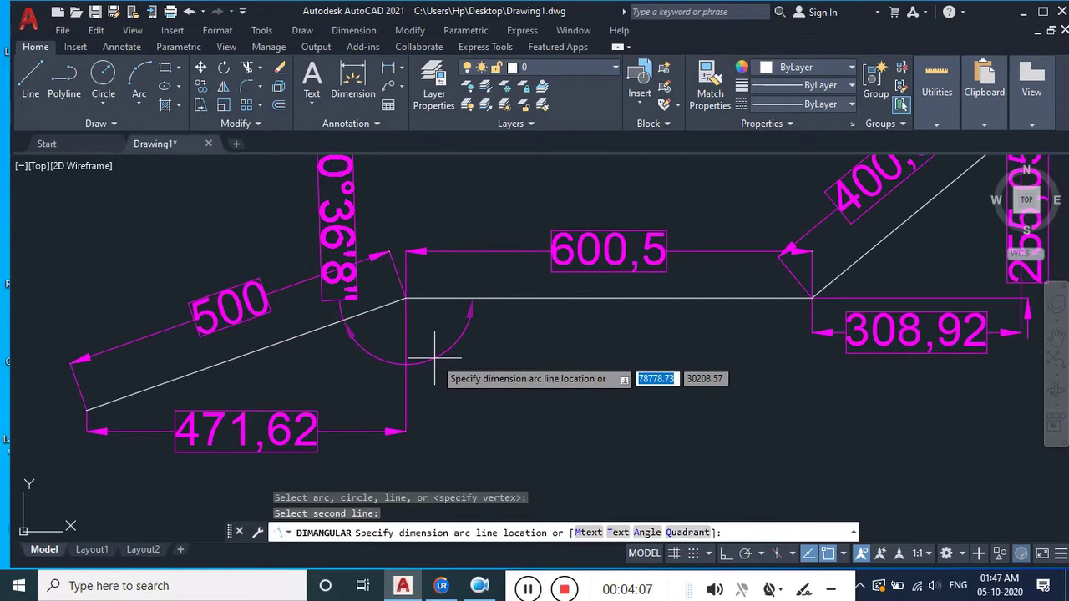
pyautogui.scroll(2, 309, 310)
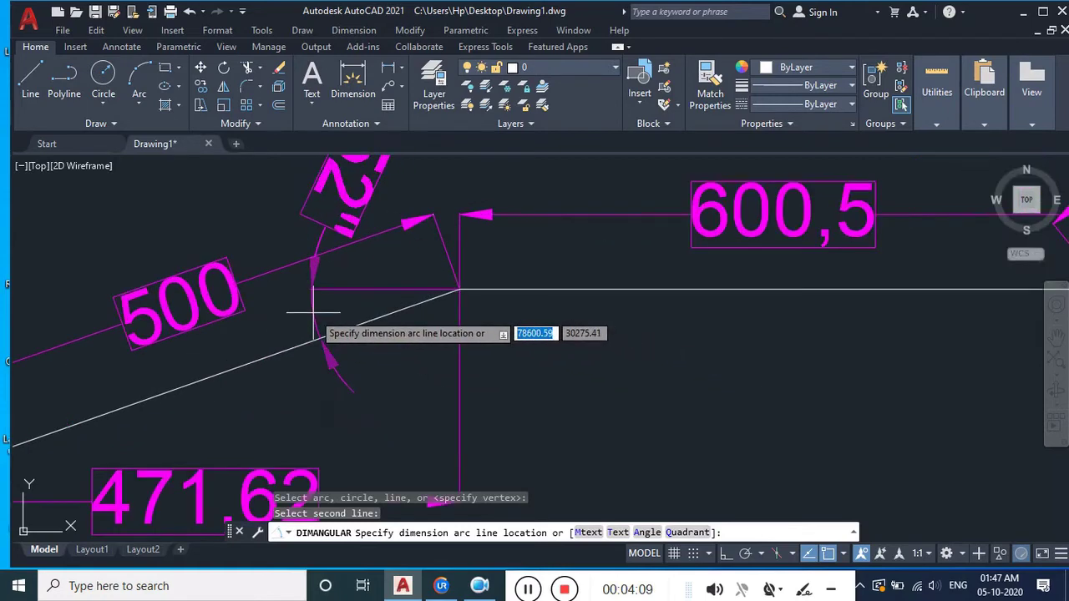
pyautogui.scroll(2, 309, 313)
pyautogui.click(309, 313)
pyautogui.scroll(-2, 375, 334)
pyautogui.scroll(-1, 477, 305)
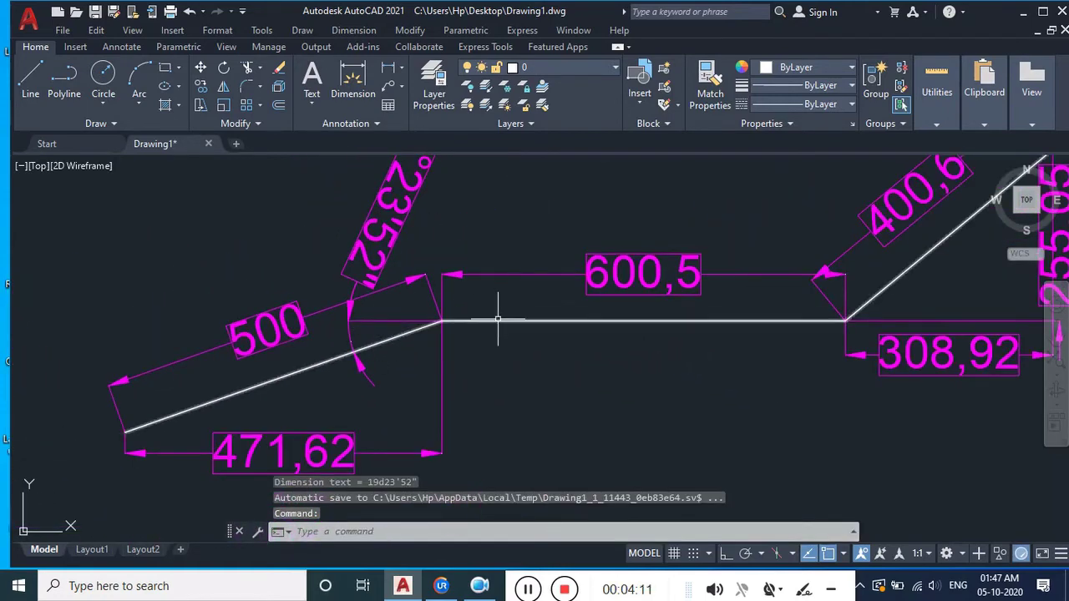
pyautogui.scroll(-2, 338, 346)
pyautogui.scroll(-1, 338, 346)
pyautogui.scroll(2, 341, 334)
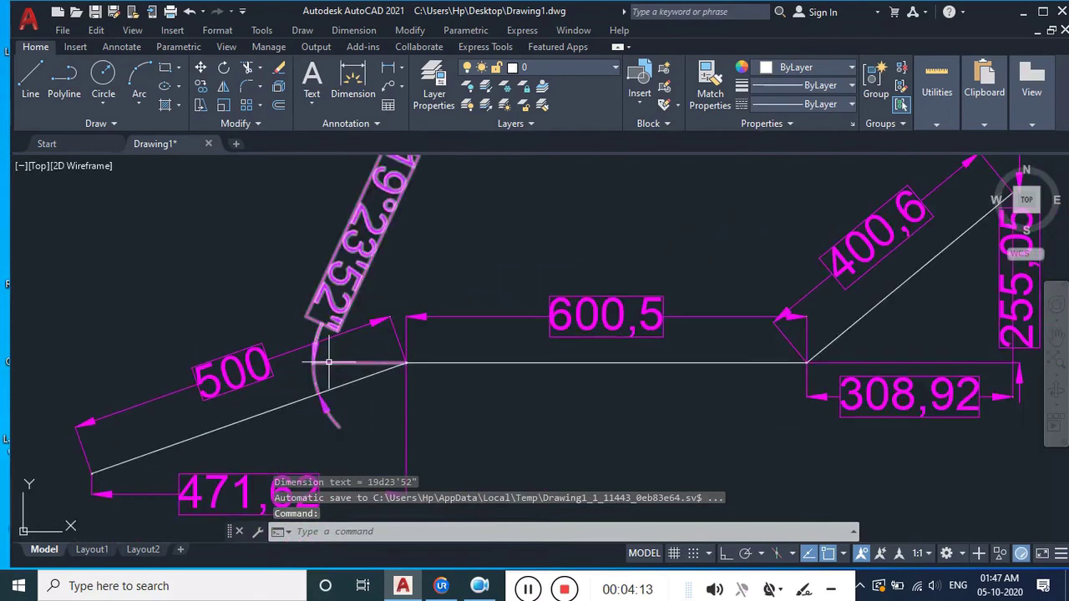
pyautogui.scroll(1, 340, 321)
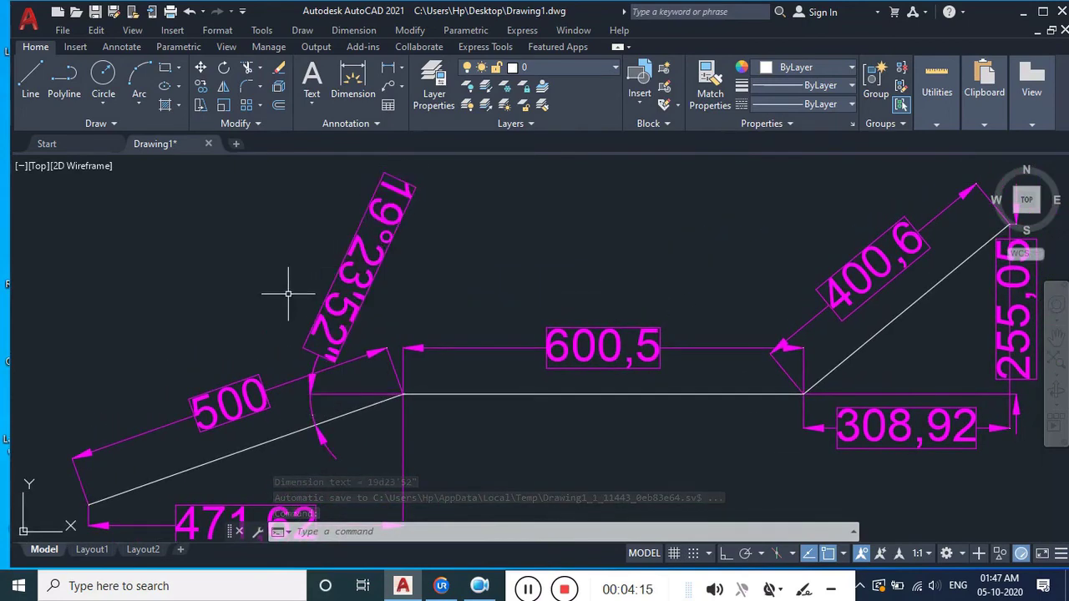
pyautogui.moveTo(294, 293); pyautogui.dragTo(277, 290, button='middle')
pyautogui.moveTo(496, 328); pyautogui.dragTo(380, 319, button='middle')
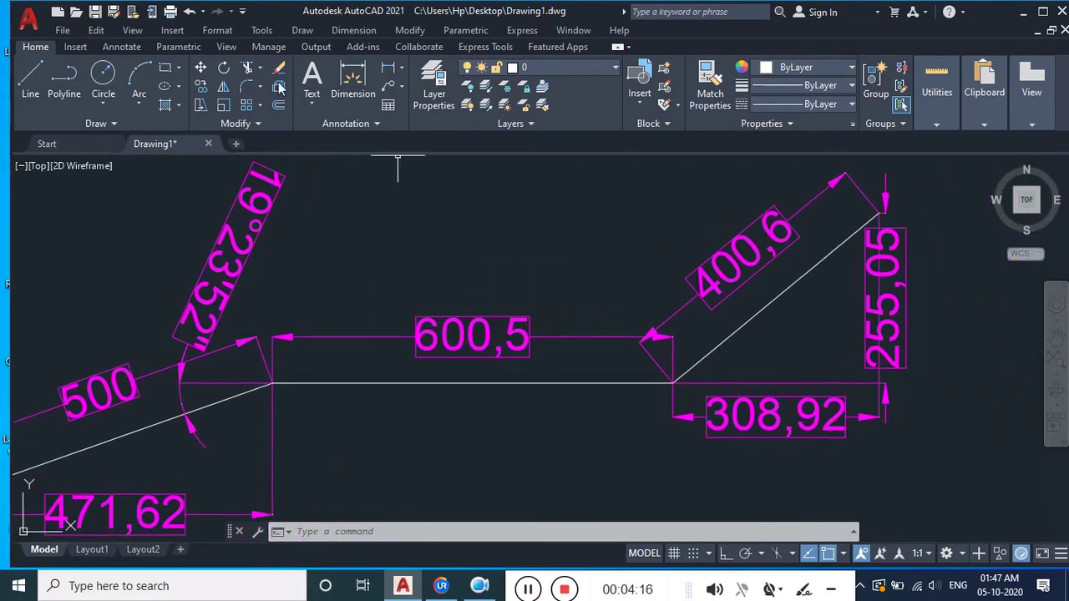
# Add a 39°32'40" angular dimension at the second bend, then delete it as misplaced
pyautogui.click(354, 31)
pyautogui.click(366, 198)
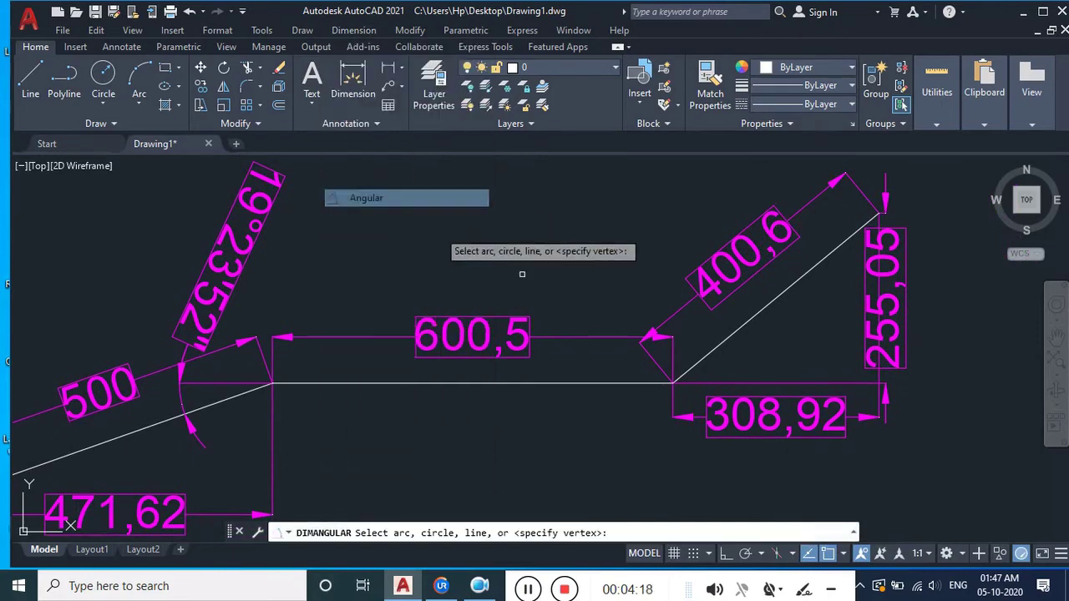
pyautogui.moveTo(661, 383); pyautogui.dragTo(499, 357, button='middle')
pyautogui.click(468, 355)
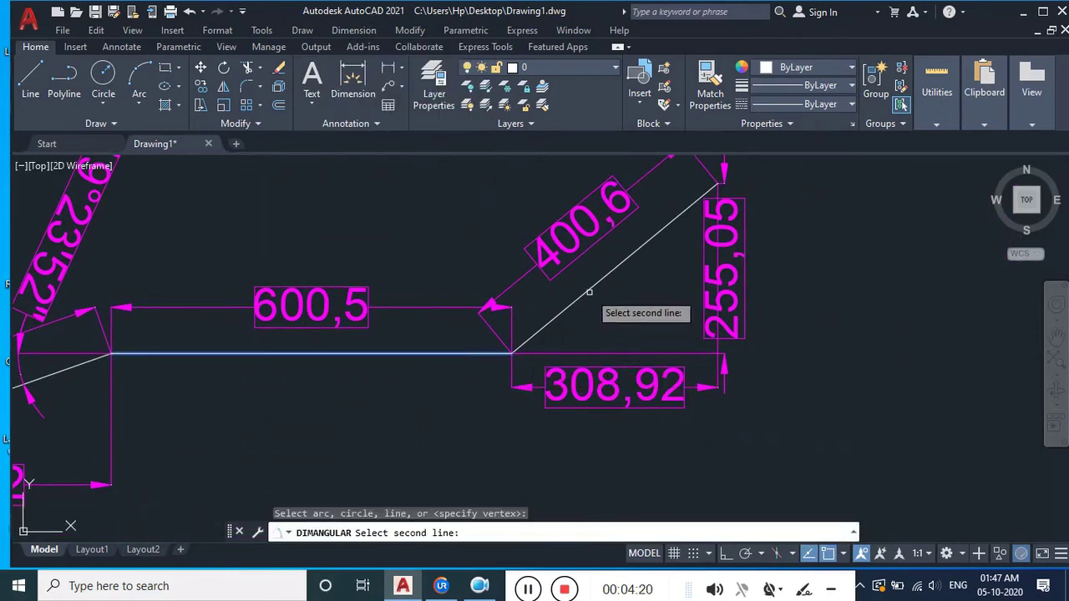
pyautogui.click(589, 289)
pyautogui.scroll(2, 434, 344)
pyautogui.scroll(2, 384, 359)
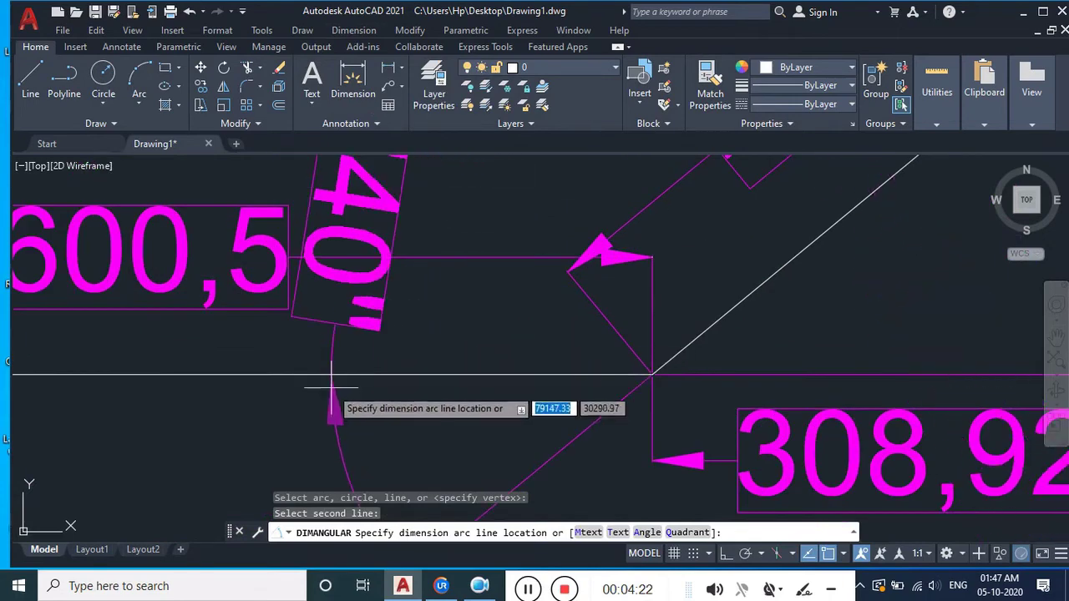
pyautogui.scroll(-2, 360, 361)
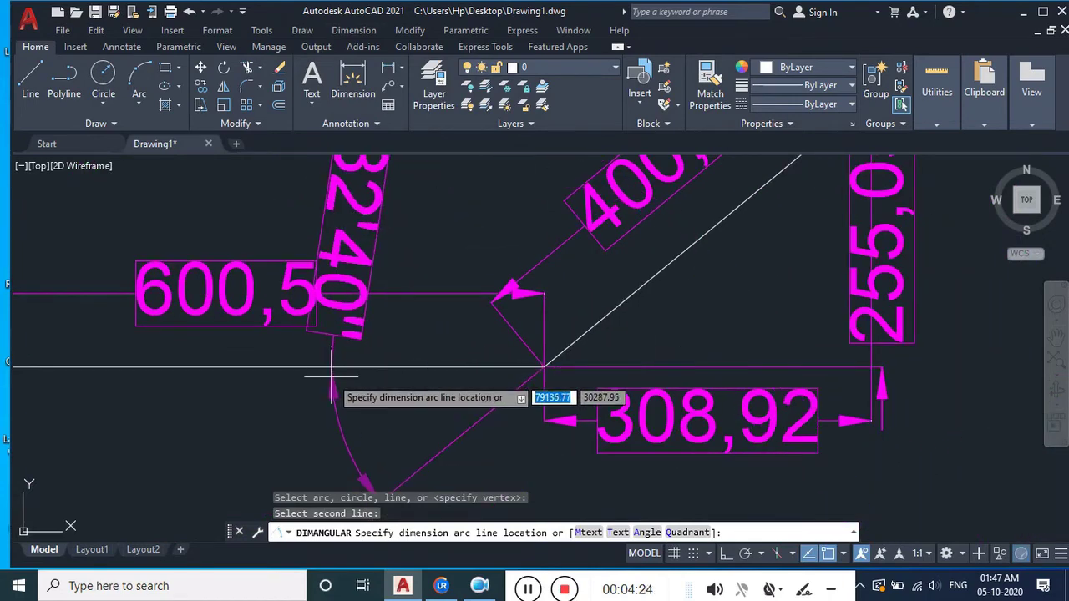
pyautogui.scroll(2, 359, 414)
pyautogui.scroll(1, 402, 427)
pyautogui.click(402, 429)
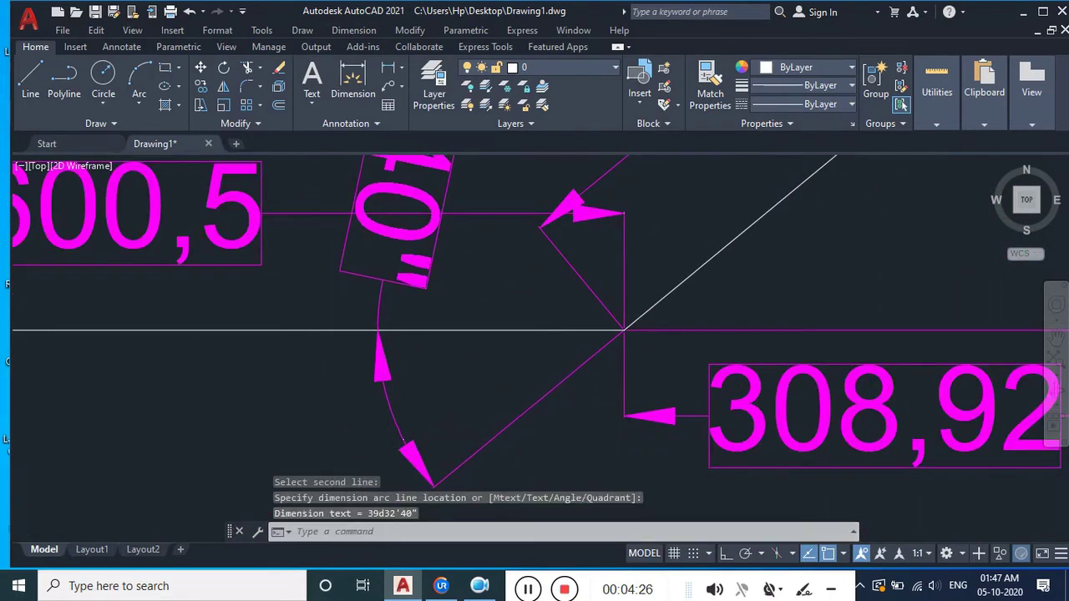
pyautogui.scroll(-4, 410, 401)
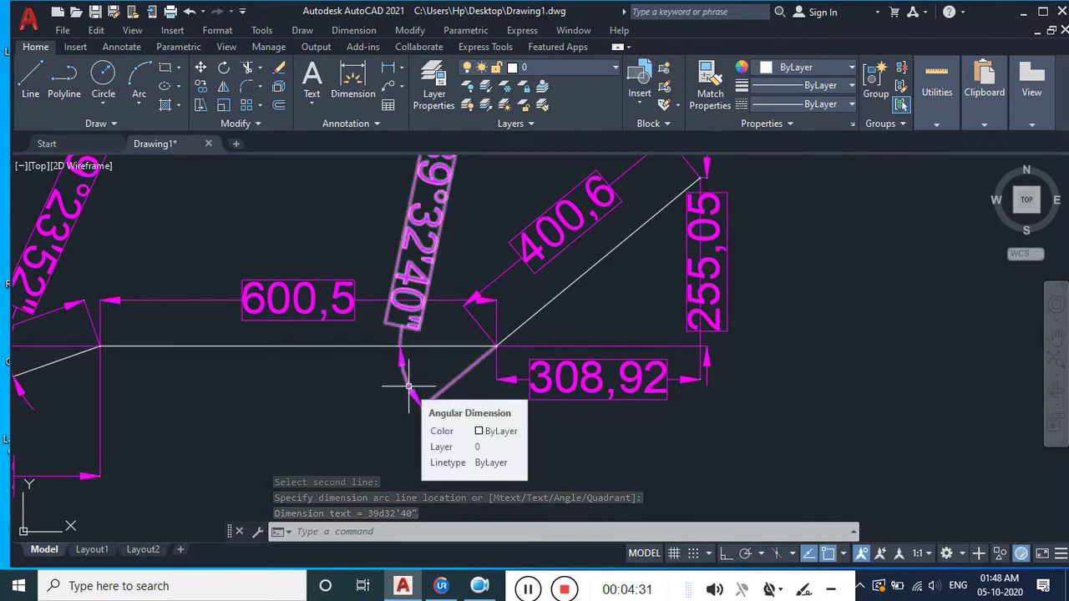
pyautogui.click(409, 386)
pyautogui.press('Delete')
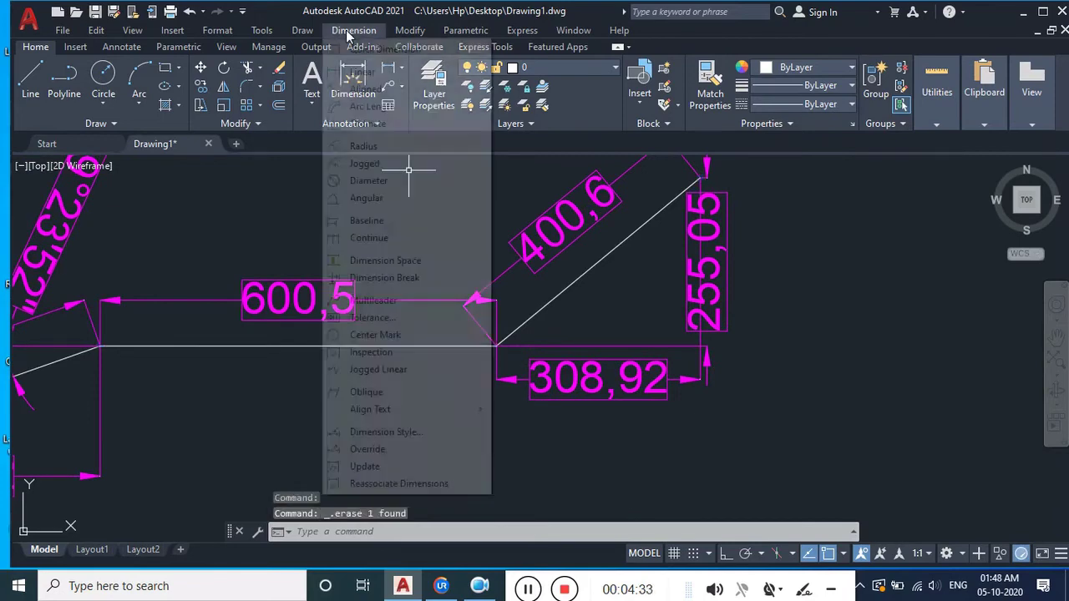
# Redo the 39°32'40" angle between the 600,5 and 400,6 segments, placed above the line
pyautogui.click(353, 30)
pyautogui.click(366, 198)
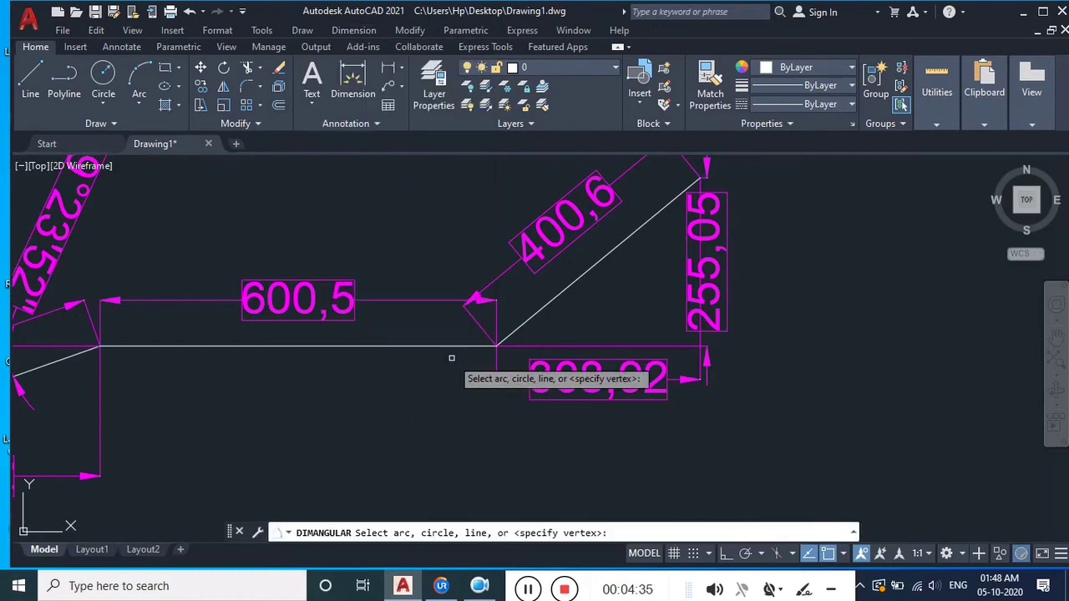
pyautogui.click(443, 344)
pyautogui.click(568, 287)
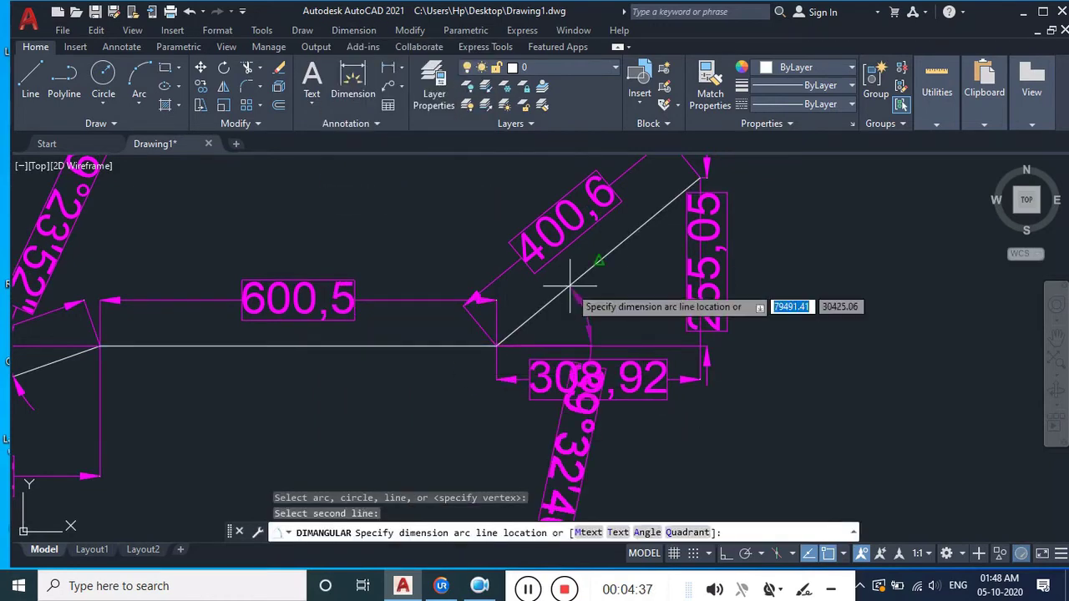
pyautogui.scroll(3, 692, 310)
pyautogui.scroll(-5, 719, 329)
pyautogui.scroll(1, 768, 322)
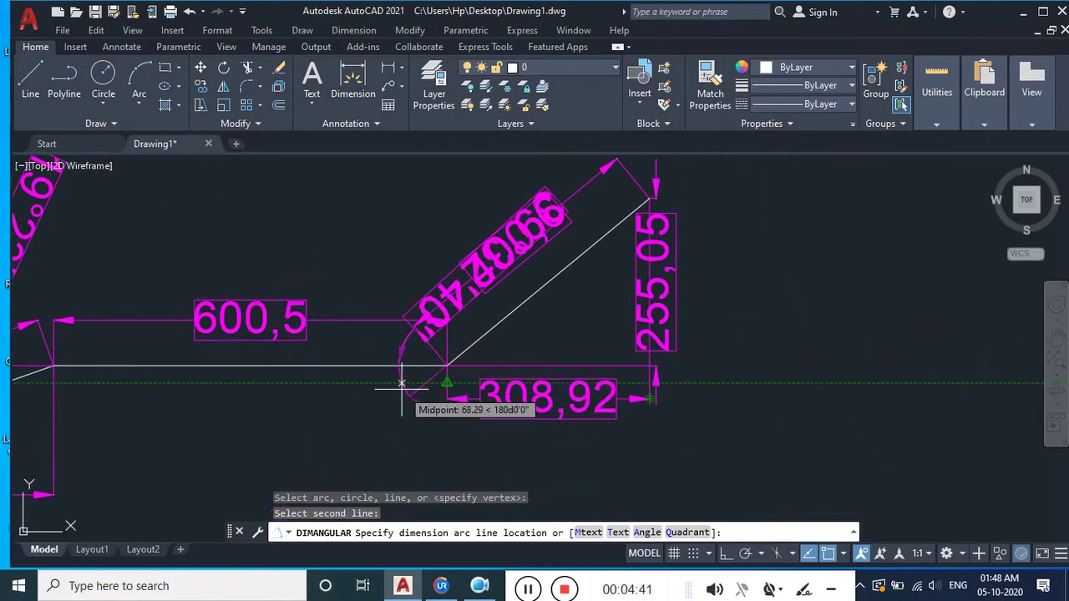
pyautogui.scroll(3, 370, 403)
pyautogui.click(365, 406)
pyautogui.scroll(-2, 365, 406)
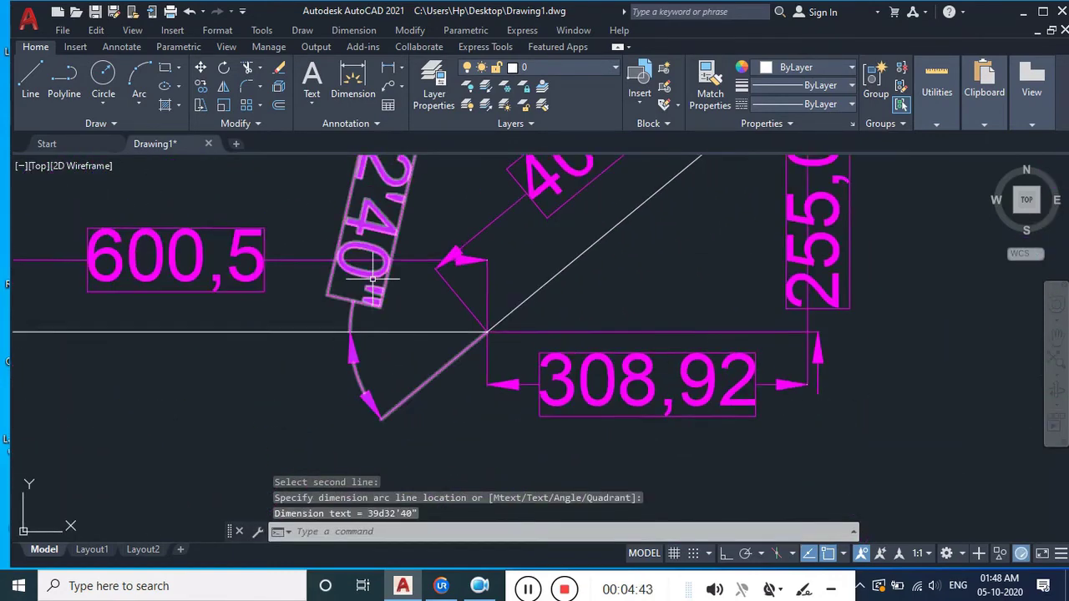
pyautogui.scroll(-2, 384, 351)
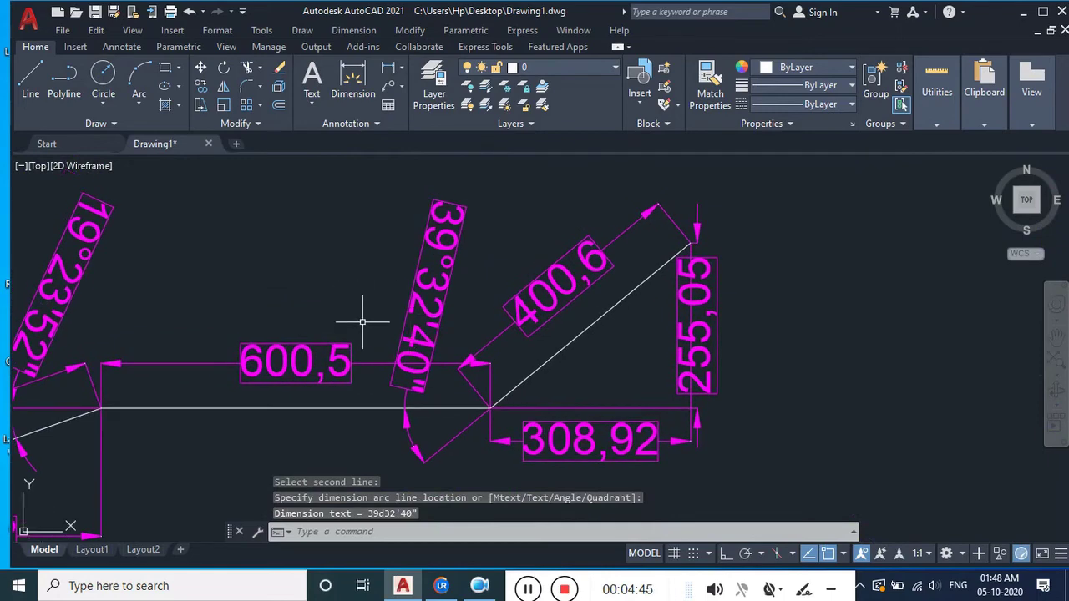
pyautogui.scroll(-3, 366, 306)
pyautogui.moveTo(366, 305); pyautogui.dragTo(502, 286, button='middle')
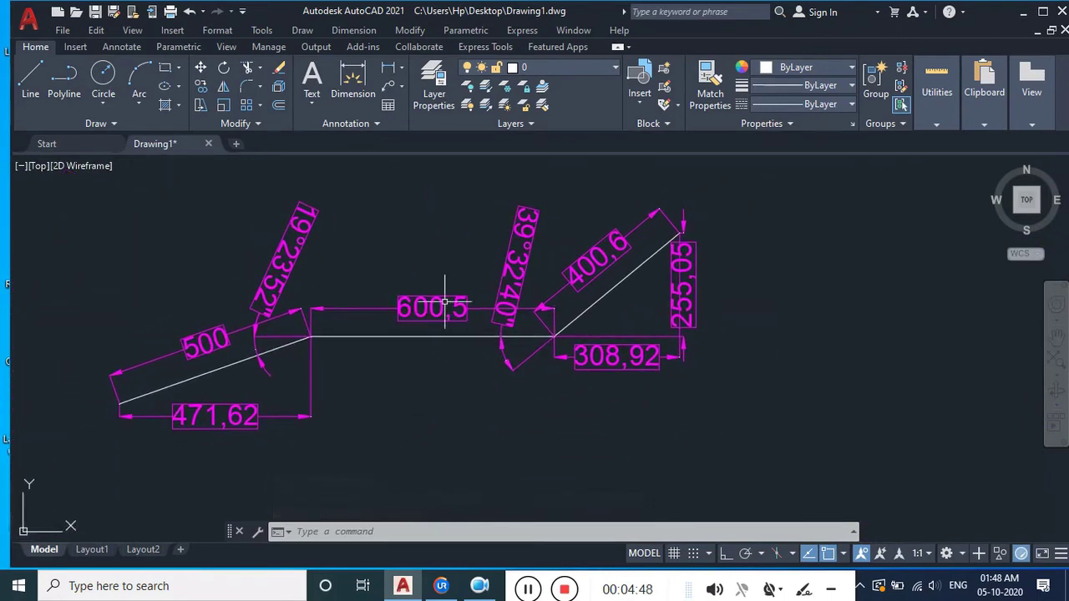
pyautogui.click(373, 35)
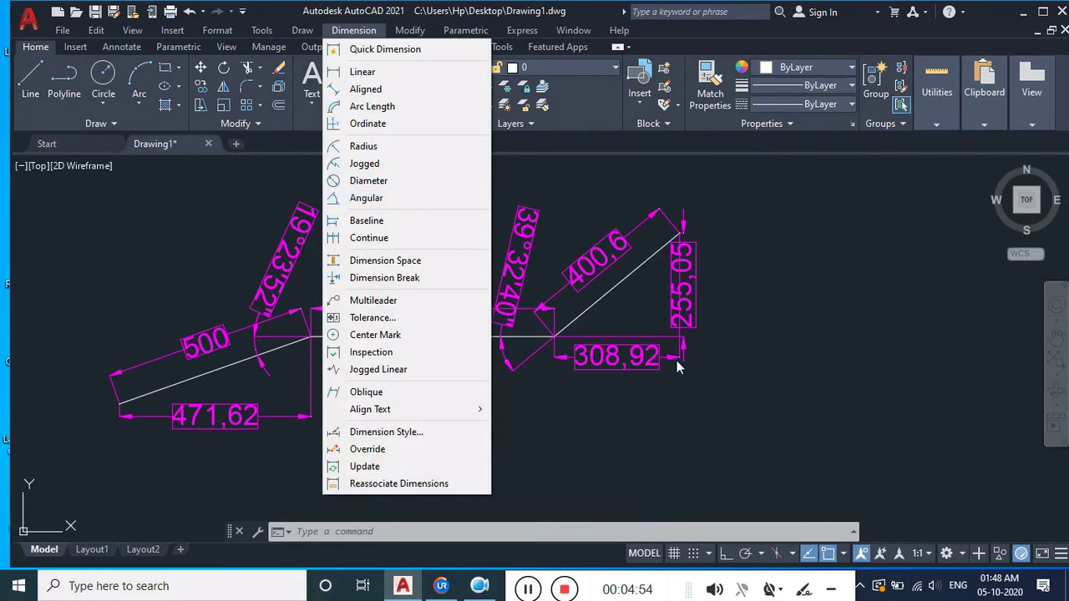
pyautogui.click(648, 455)
pyautogui.scroll(-4, 515, 393)
pyautogui.scroll(2, 515, 392)
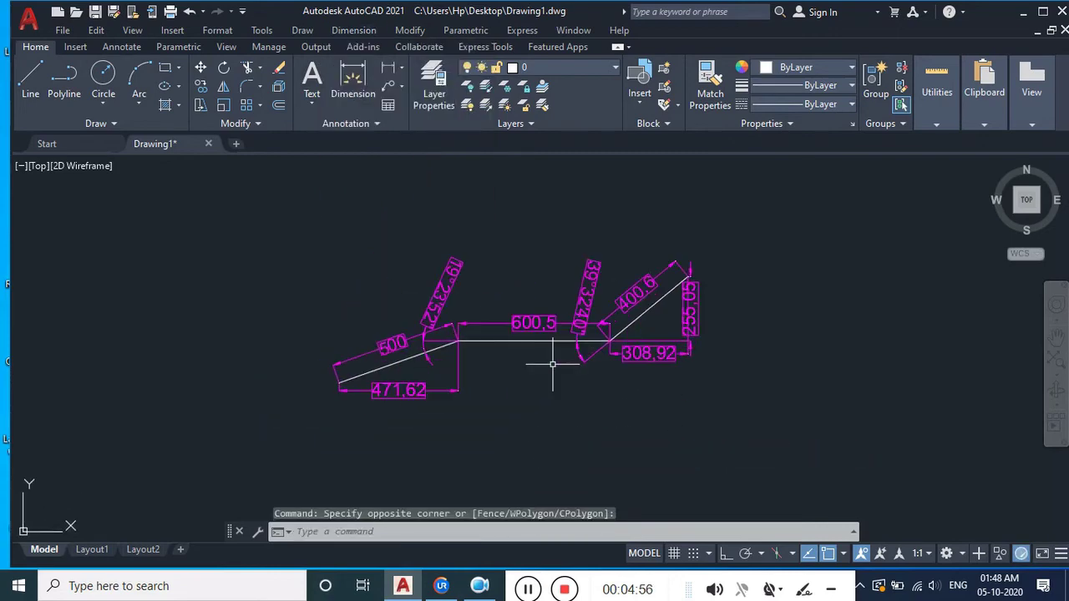
pyautogui.scroll(3, 507, 359)
pyautogui.moveTo(508, 396); pyautogui.dragTo(515, 393, button='middle')
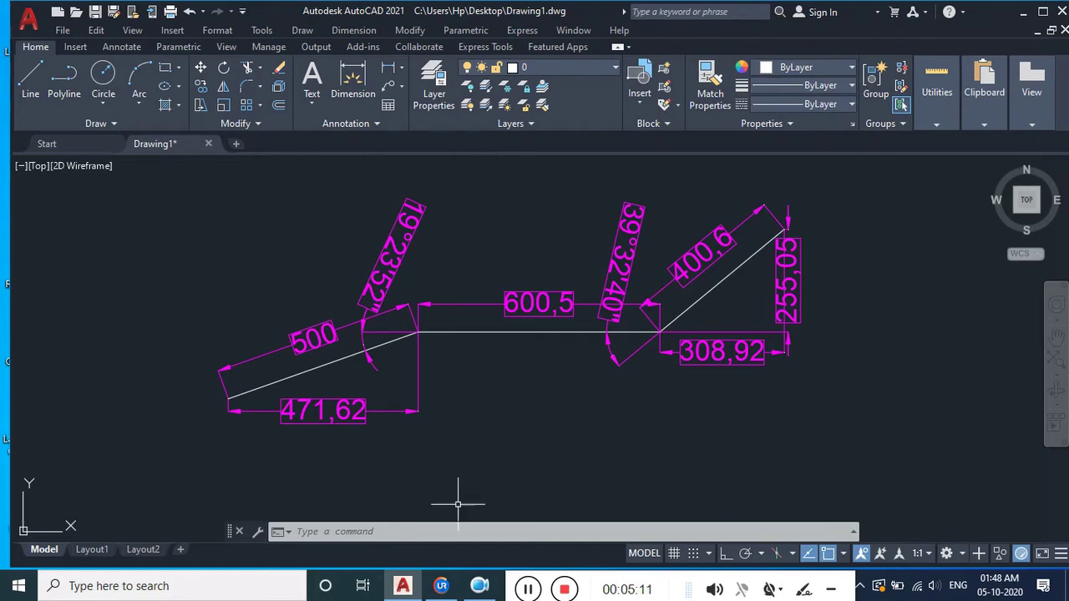
pyautogui.moveTo(597, 376); pyautogui.dragTo(559, 395, button='middle')
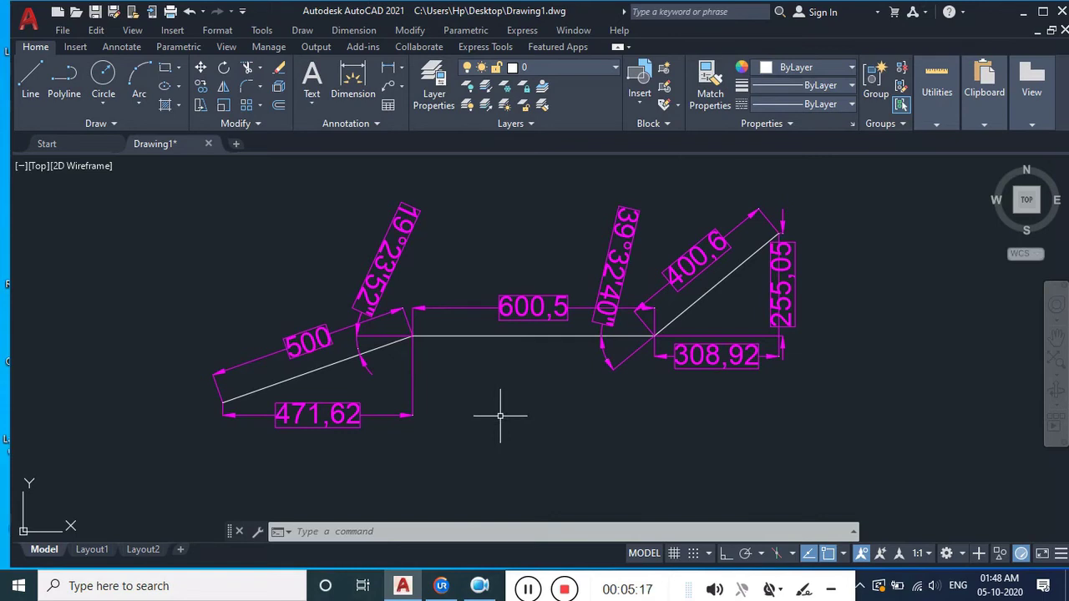
pyautogui.moveTo(501, 416); pyautogui.dragTo(500, 416, button='middle')
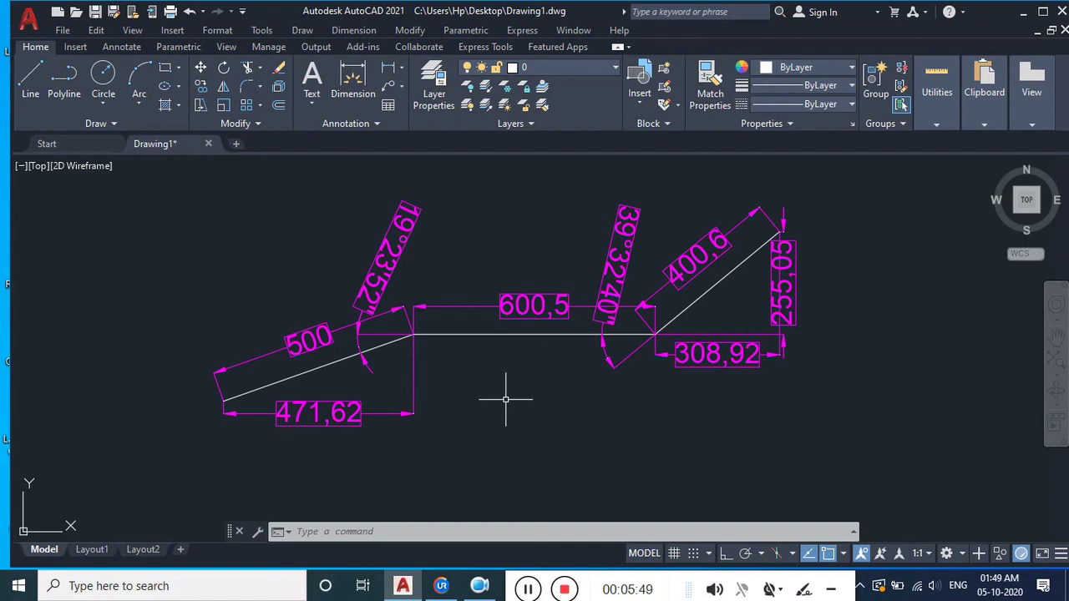
pyautogui.moveTo(534, 403); pyautogui.dragTo(544, 405, button='middle')
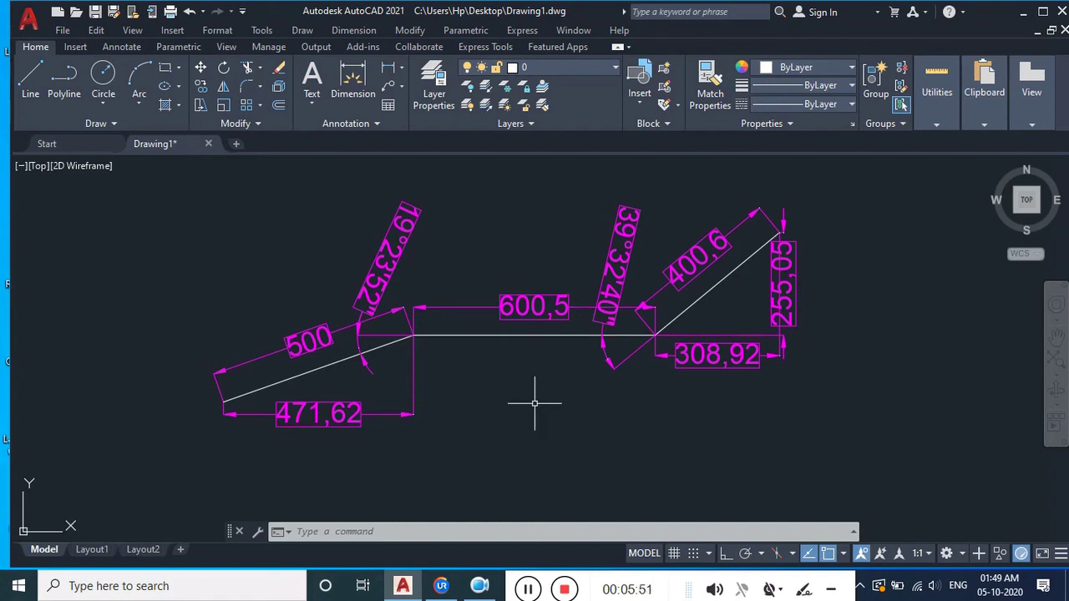